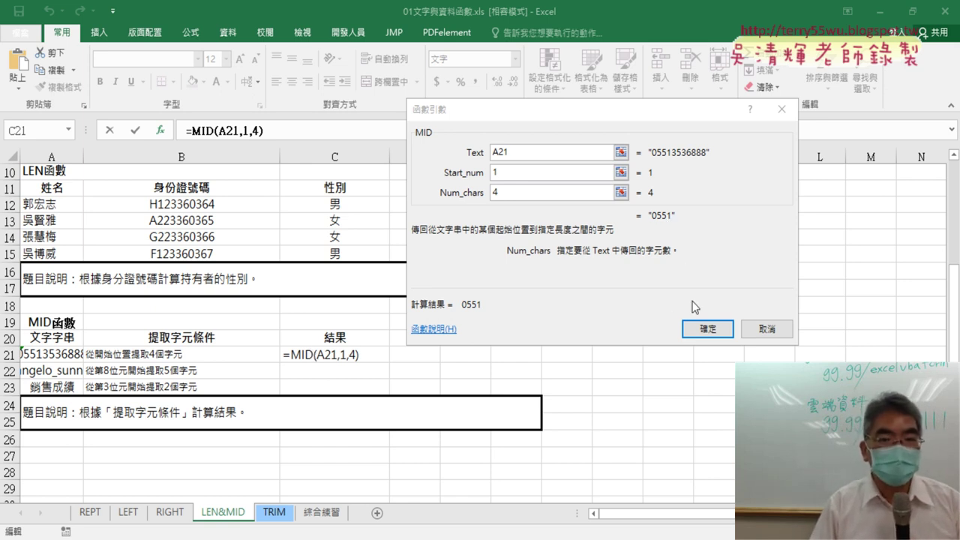
# Step: Confirm =MID(A21,1,4) in C21 with Text A21, Start_num 1 and Num_chars 4
pyautogui.click(708, 328)
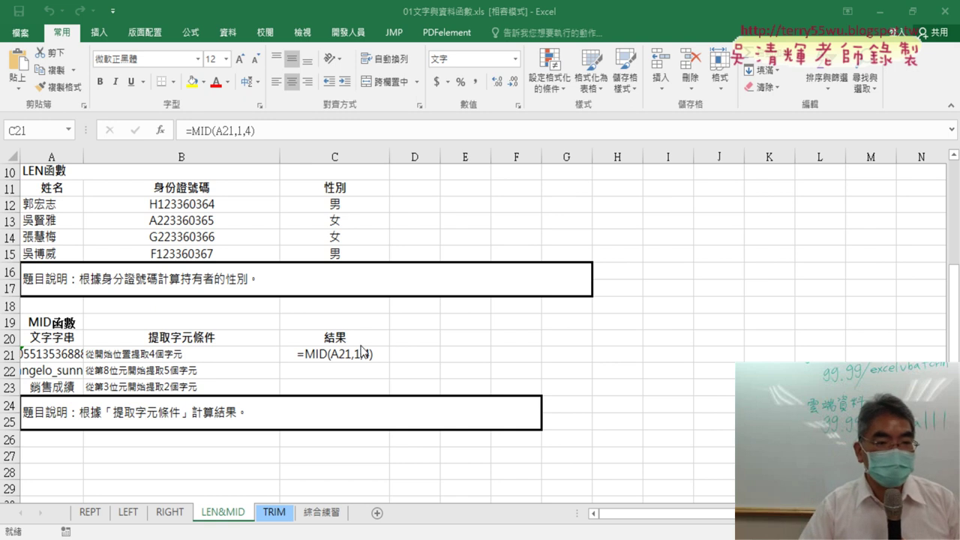
pyautogui.hotkey('ctrl', 'Return')
# Step: Change C21's number format from Text to General so its MID formula can evaluate
pyautogui.rightClick(359, 353)
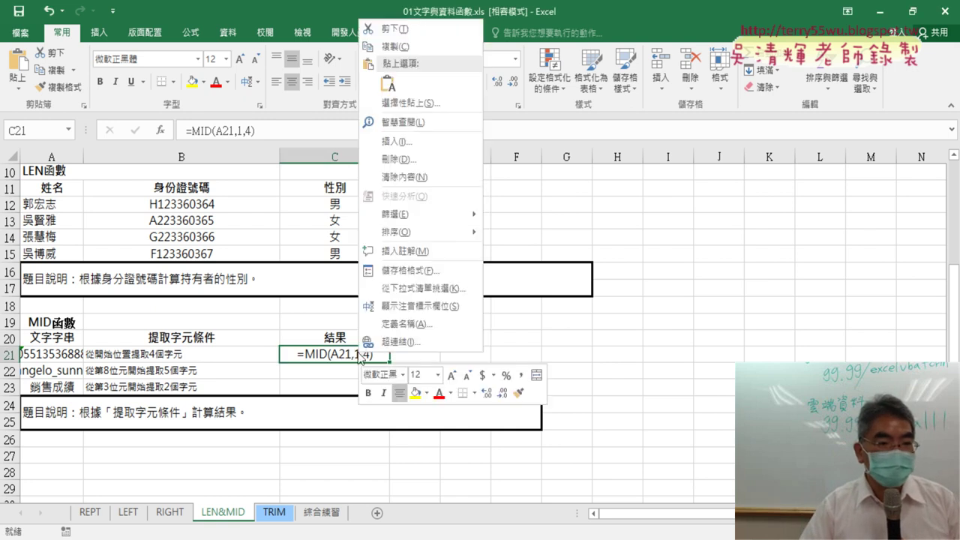
pyautogui.click(440, 269)
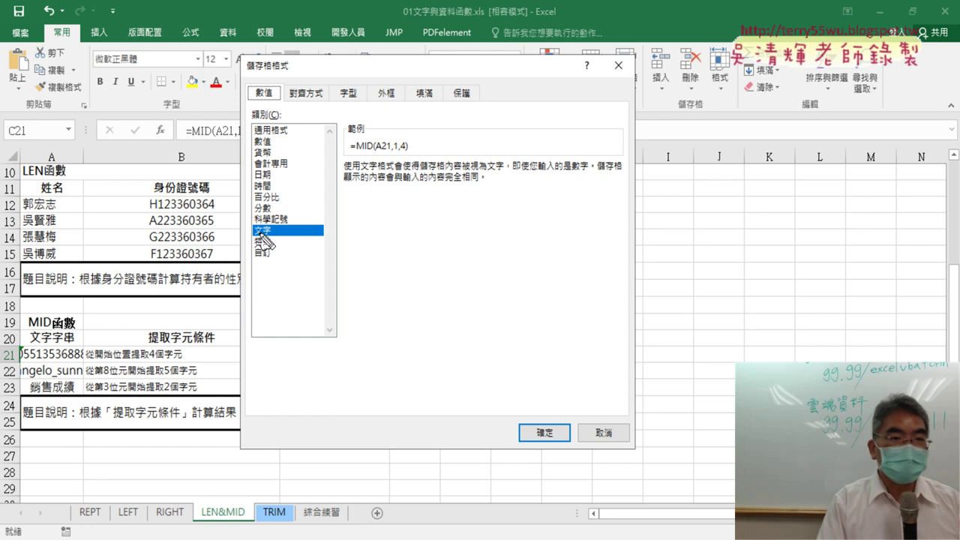
pyautogui.moveTo(276, 239)
pyautogui.mouseDown()
pyautogui.moveTo(246, 241)
pyautogui.moveTo(265, 242)
pyautogui.mouseUp()
pyautogui.moveTo(292, 137)
pyautogui.mouseDown()
pyautogui.moveTo(247, 134)
pyautogui.moveTo(294, 128)
pyautogui.moveTo(252, 226)
pyautogui.mouseUp()
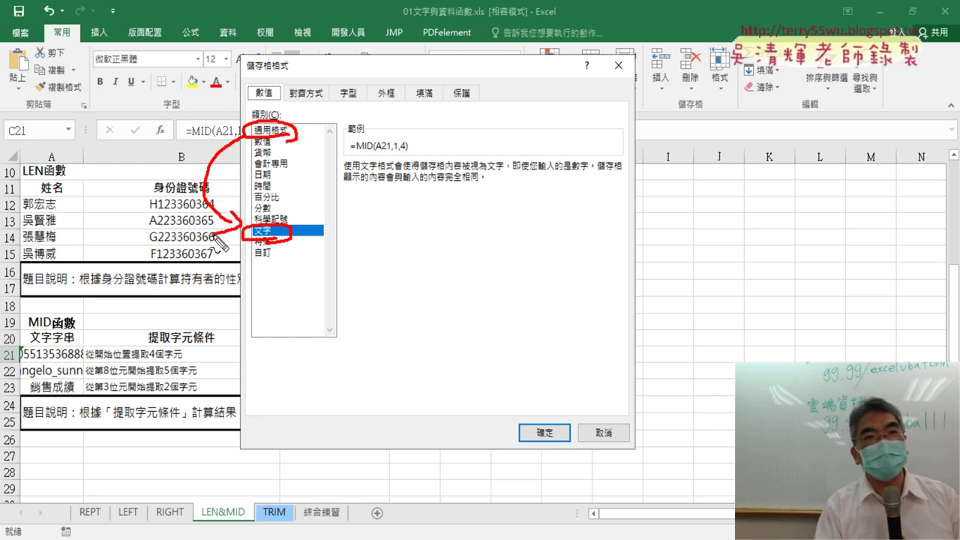
pyautogui.press('Escape')
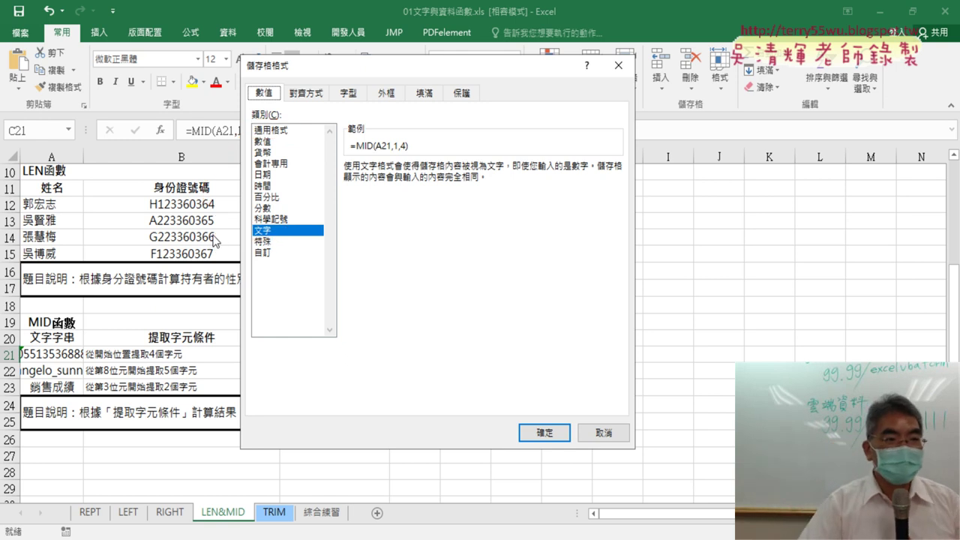
pyautogui.click(284, 133)
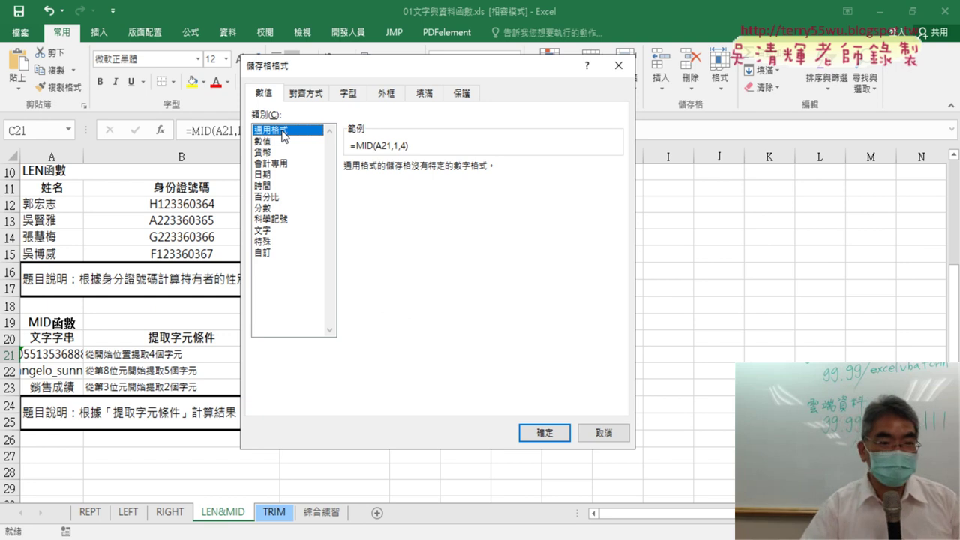
pyautogui.click(530, 433)
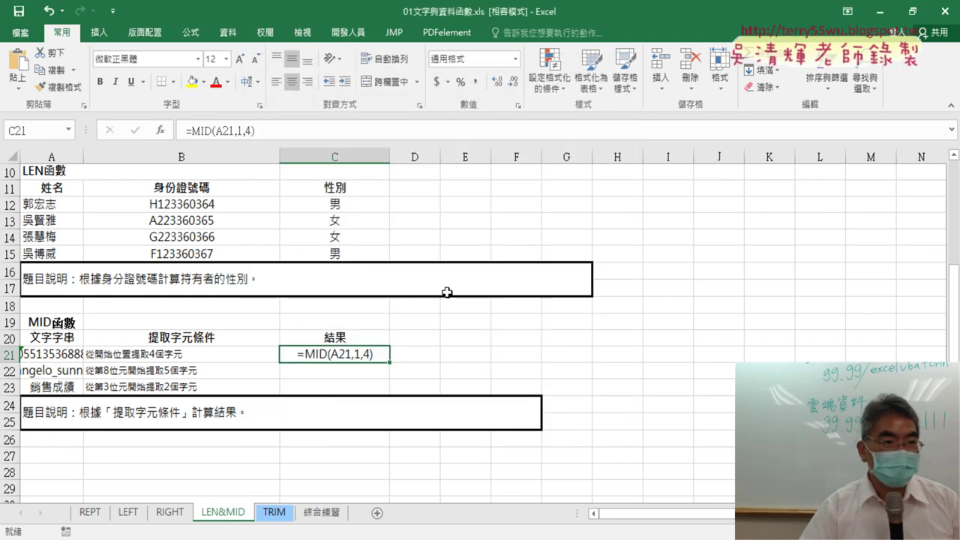
pyautogui.click(276, 135)
# Step: Recommit C21's MID formula so it shows 0551, then go to the 綜合練習 sheet
pyautogui.click(135, 131)
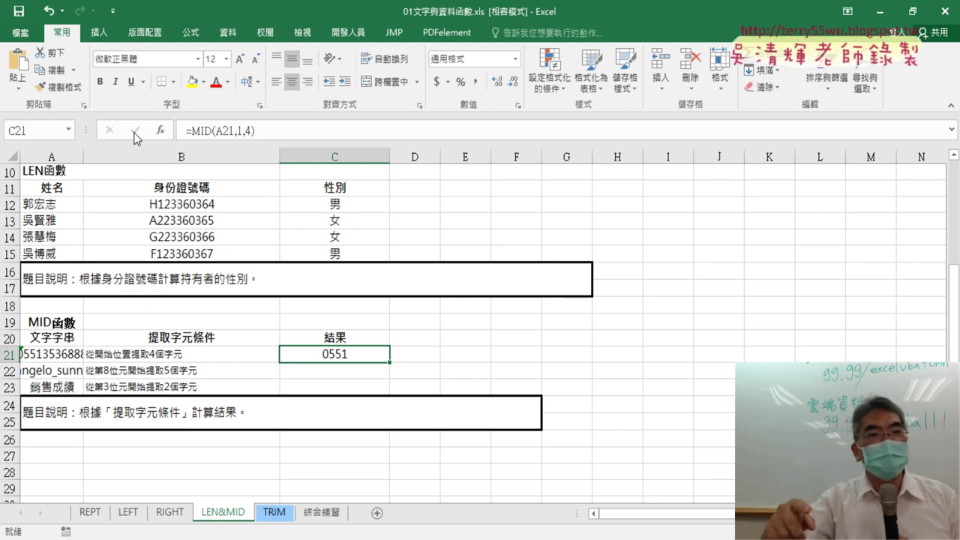
pyautogui.click(233, 131)
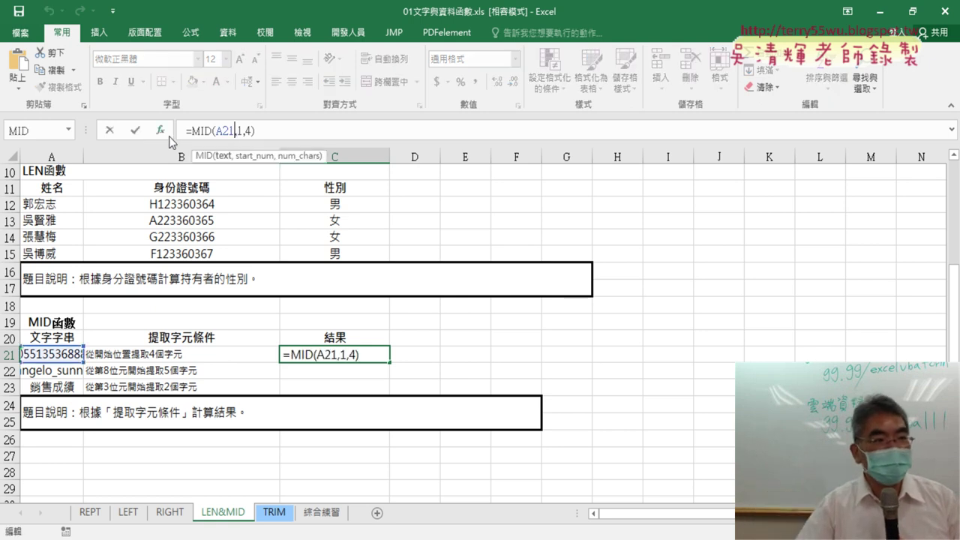
pyautogui.click(133, 132)
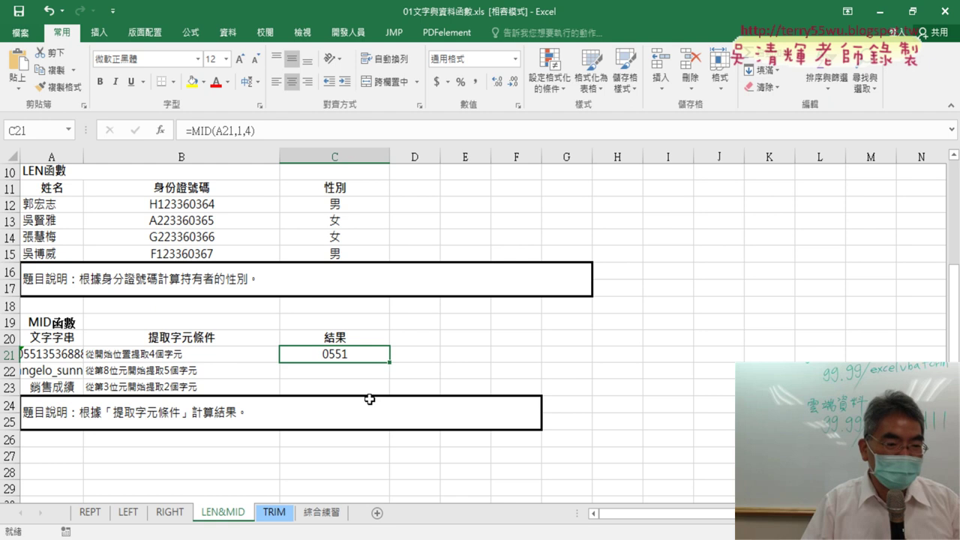
pyautogui.click(322, 513)
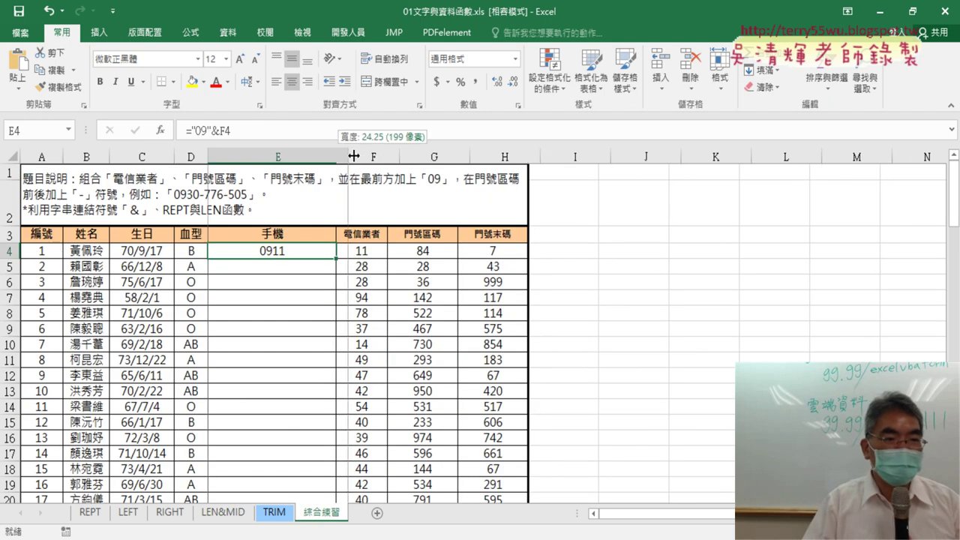
# Step: Widen column E and change E4 to ="09"&F4&"-" so it displays 0911-
pyautogui.moveTo(339, 154); pyautogui.dragTo(381, 154)
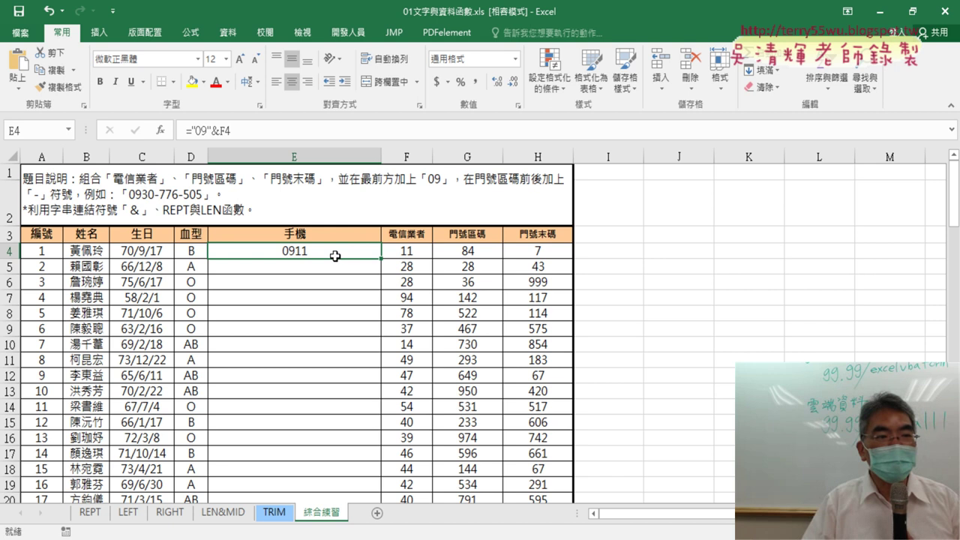
pyautogui.click(265, 135)
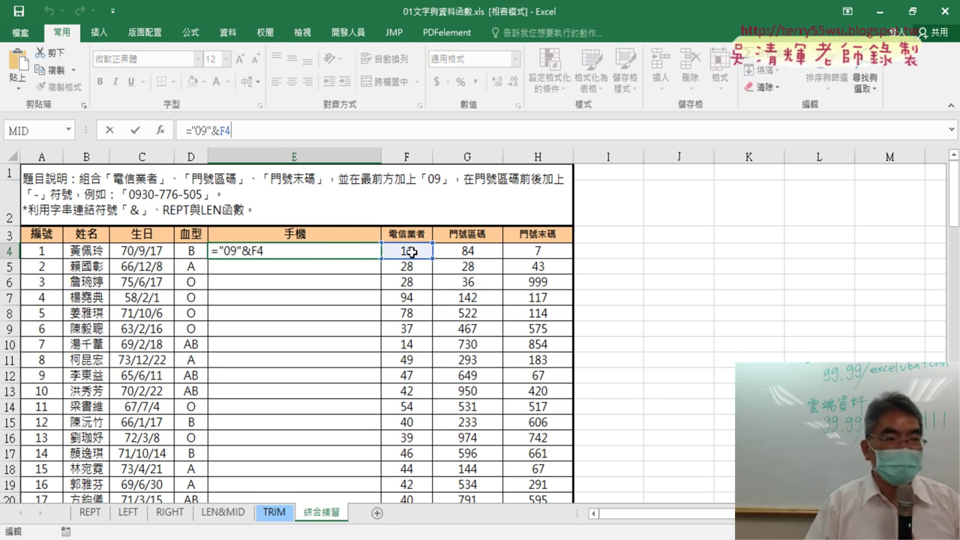
pyautogui.write('&"-')
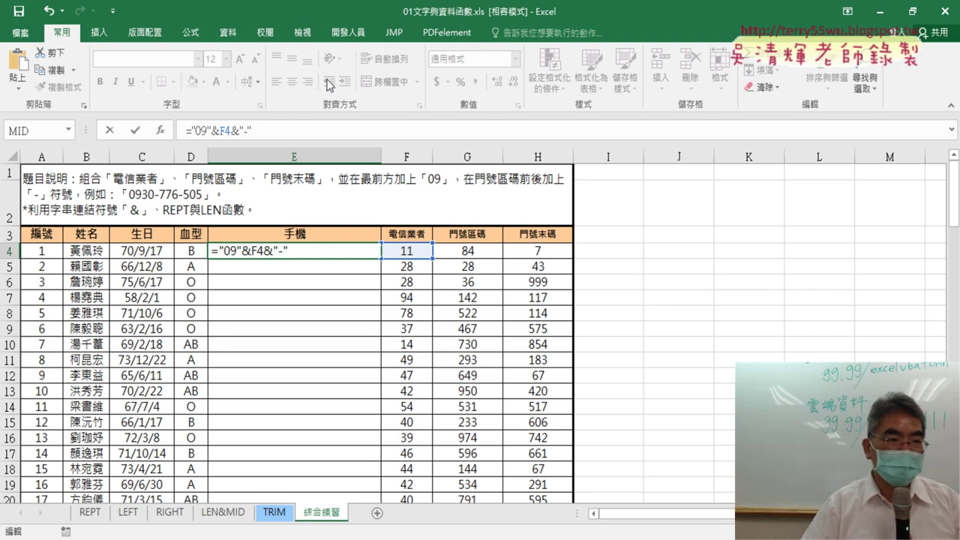
pyautogui.click(135, 132)
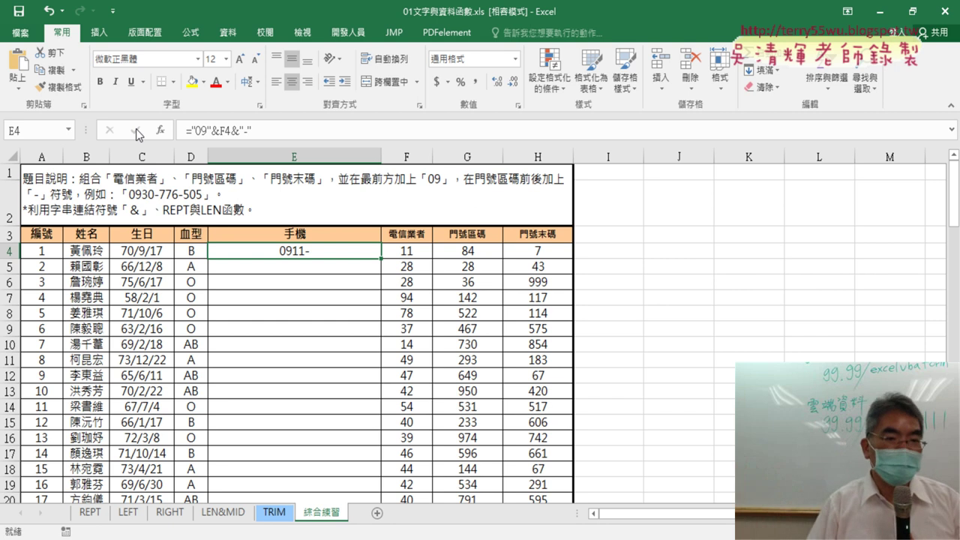
pyautogui.click(626, 251)
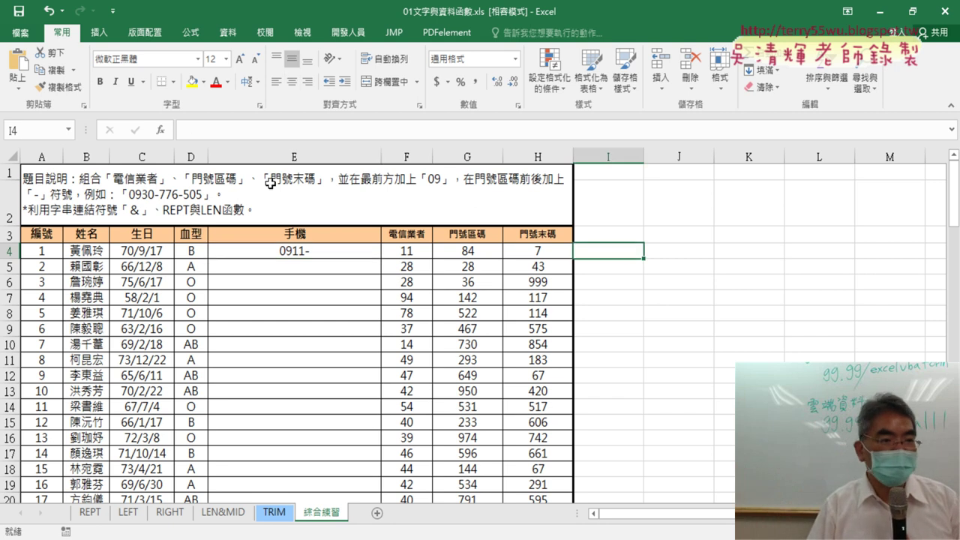
pyautogui.write('=')
# Step: Insert =LEN(G4) into helper cell I4 from the Text functions, returning 2
pyautogui.click(160, 130)
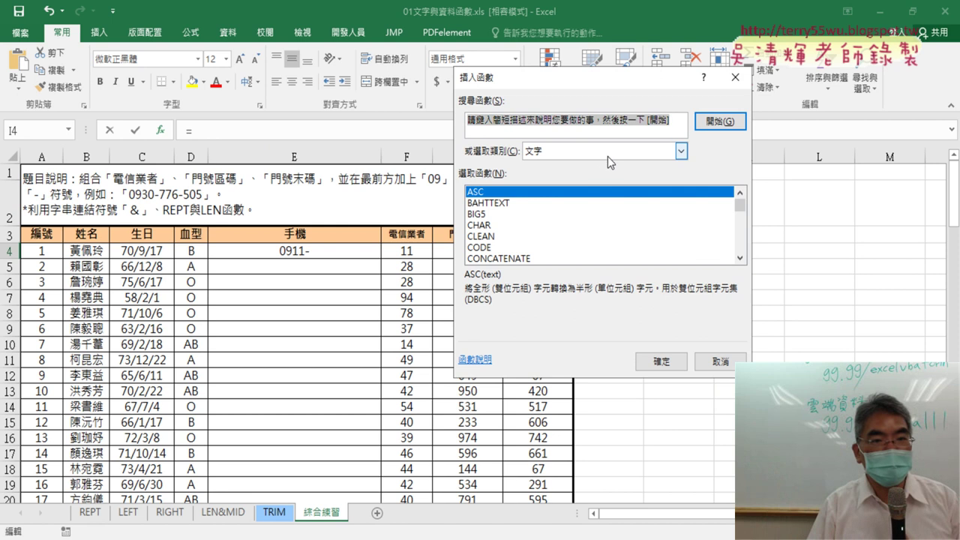
pyautogui.click(740, 258)
pyautogui.click(739, 258)
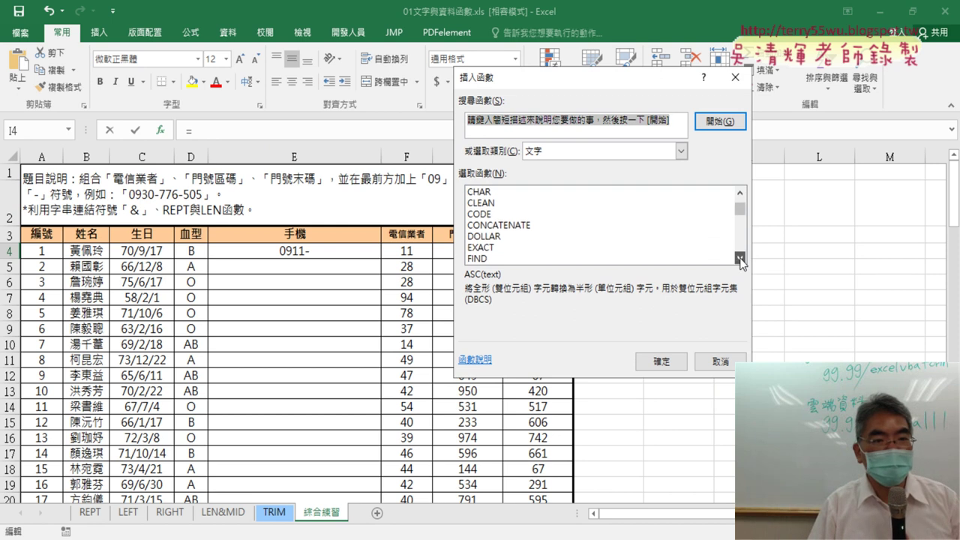
pyautogui.click(740, 258)
pyautogui.click(739, 258)
pyautogui.click(740, 258)
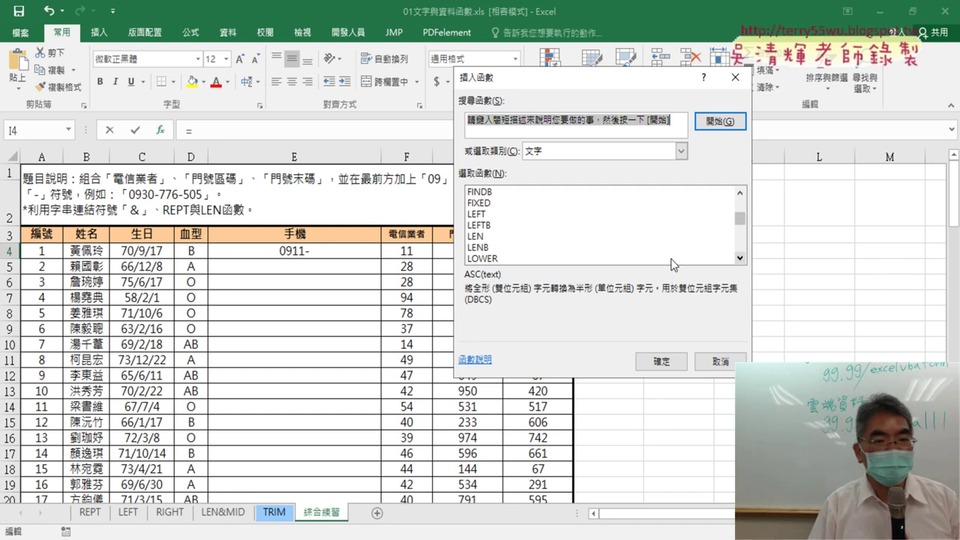
pyautogui.doubleClick(500, 237)
pyautogui.moveTo(574, 142); pyautogui.dragTo(718, 145)
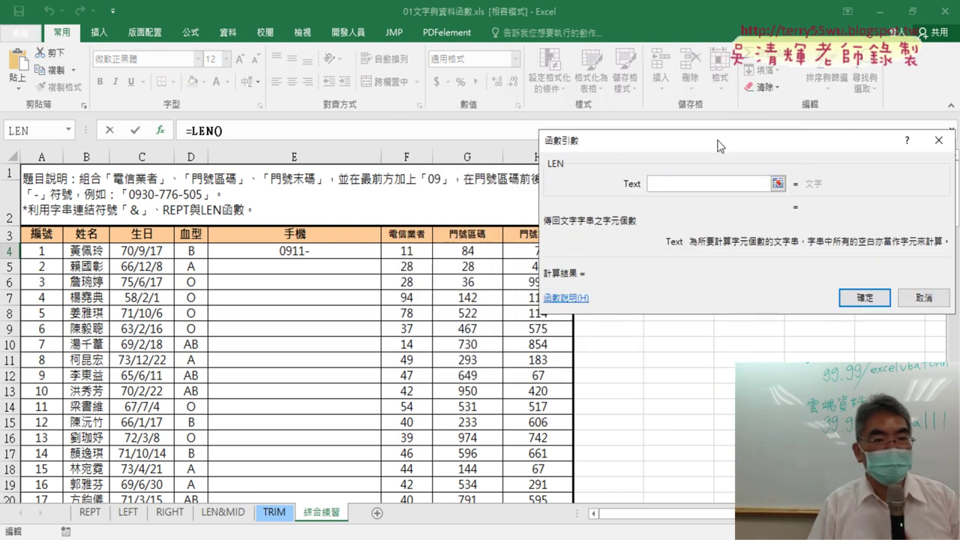
pyautogui.click(474, 254)
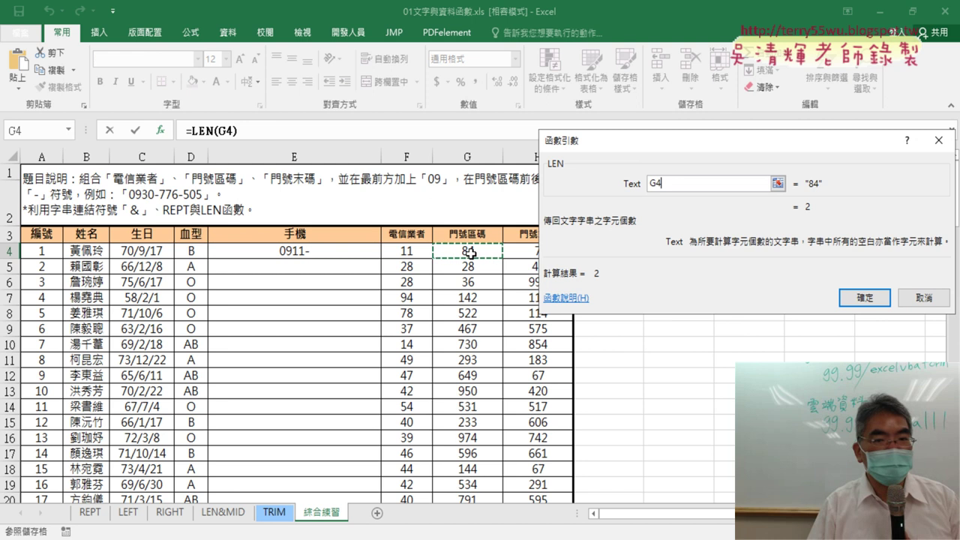
pyautogui.click(864, 298)
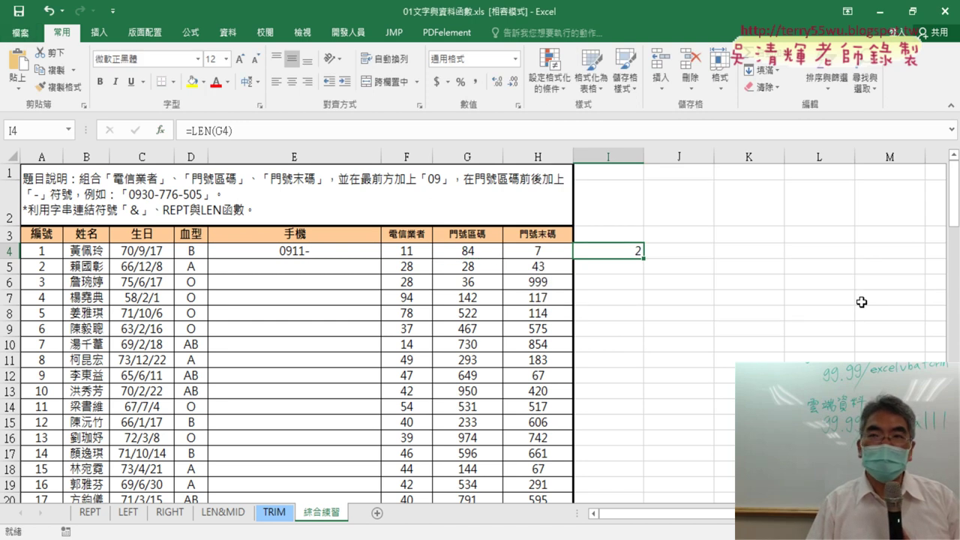
# Step: Change I4's formula to =3-LEN(G4) so it returns 1
pyautogui.click(191, 131)
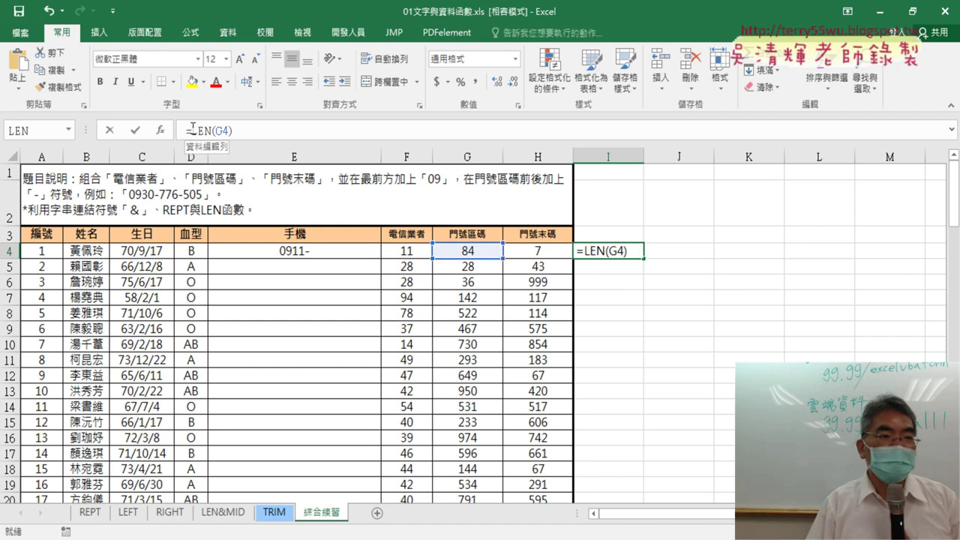
pyautogui.write('3-')
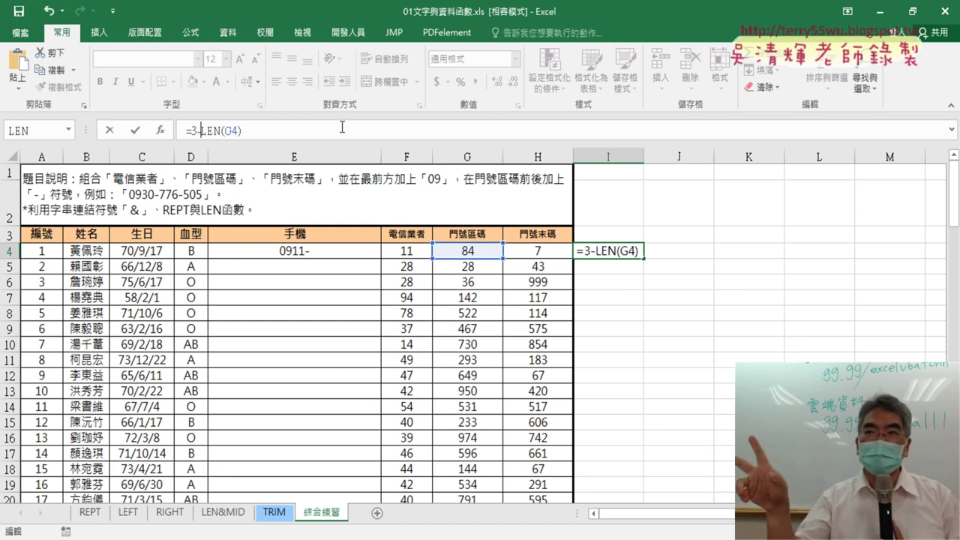
pyautogui.click(137, 132)
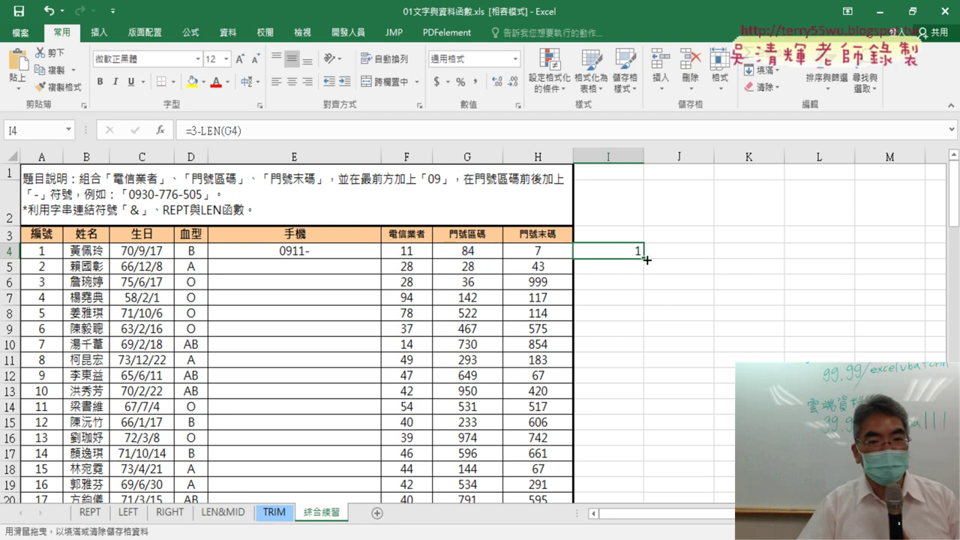
# Step: Copy the zero-count formula into J4 and compare =3-LEN(H4) with I4's =3-LEN(G4)
pyautogui.moveTo(642, 258); pyautogui.dragTo(707, 256)
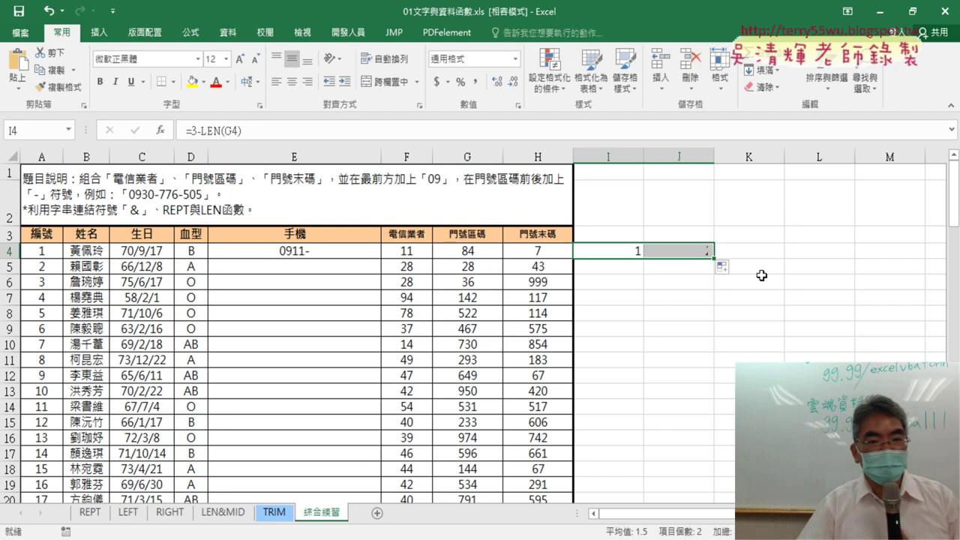
pyautogui.click(707, 252)
pyautogui.click(623, 253)
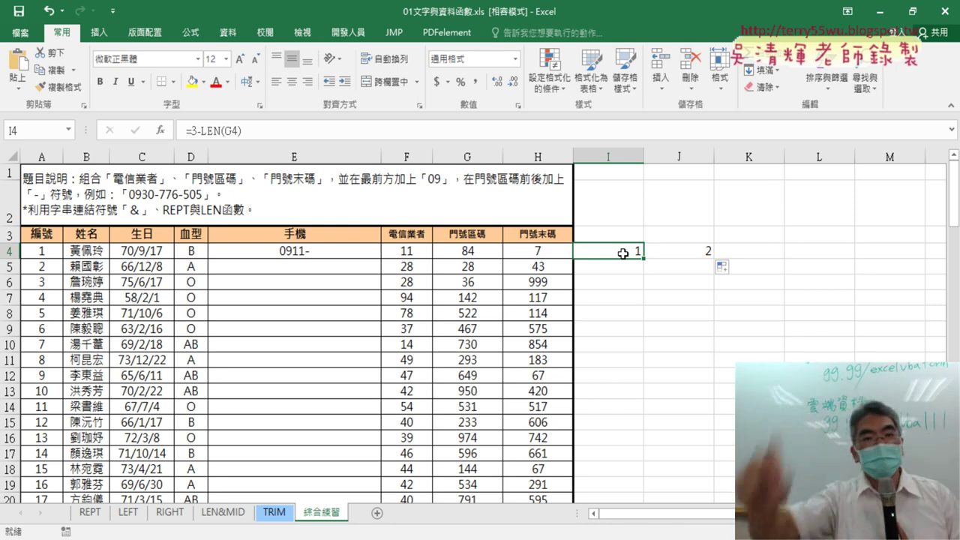
pyautogui.click(684, 252)
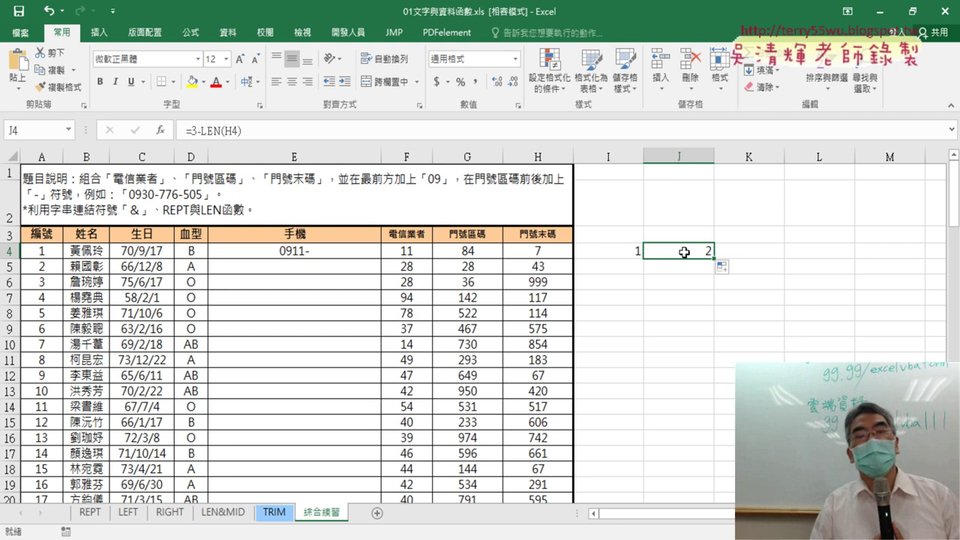
pyautogui.click(615, 252)
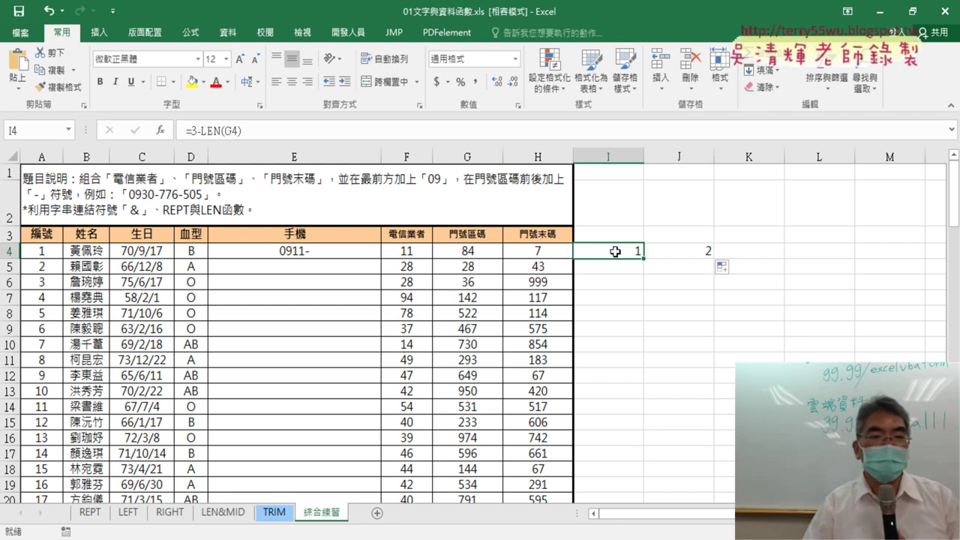
# Step: Cut 3-LEN(G4) from I4's formula and insert a REPT function with Text "0"
pyautogui.click(225, 130)
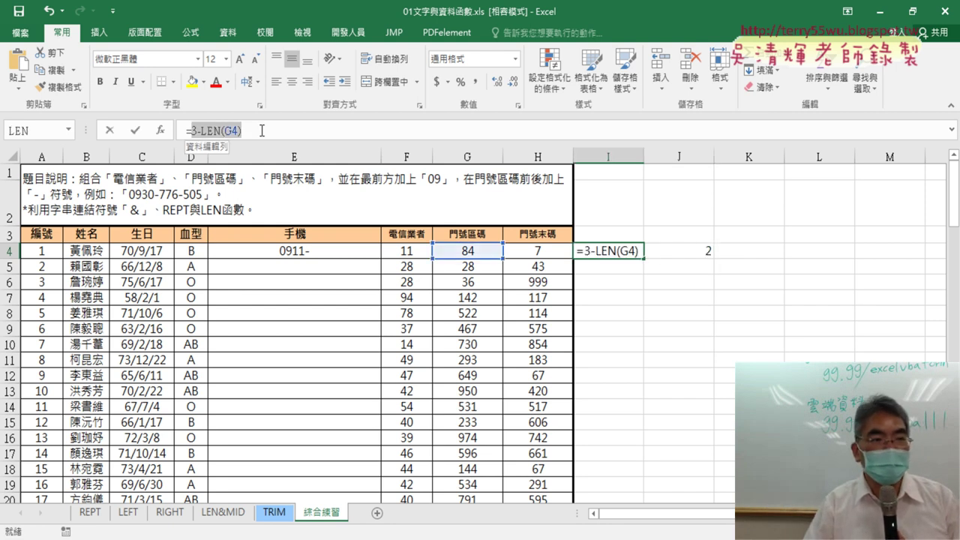
pyautogui.rightClick(237, 137)
pyautogui.click(256, 140)
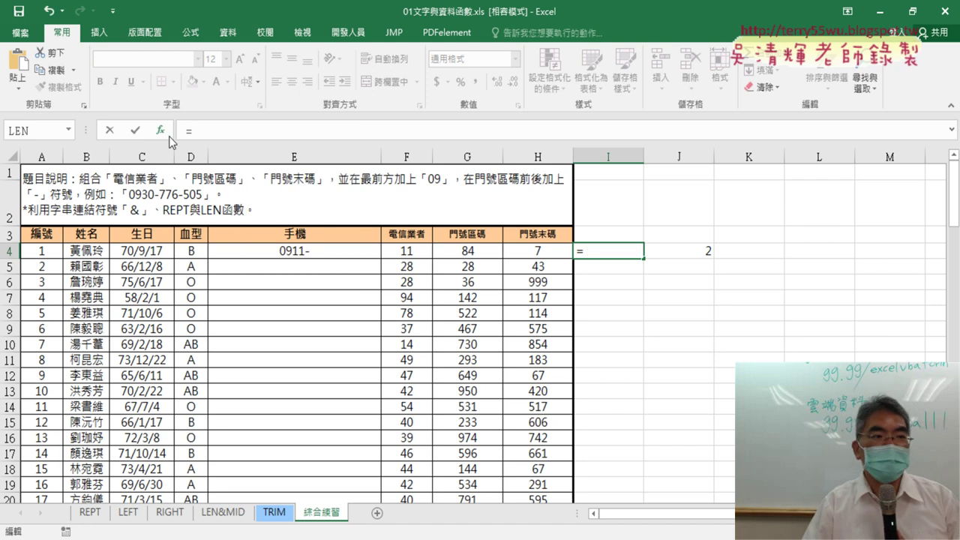
pyautogui.click(162, 133)
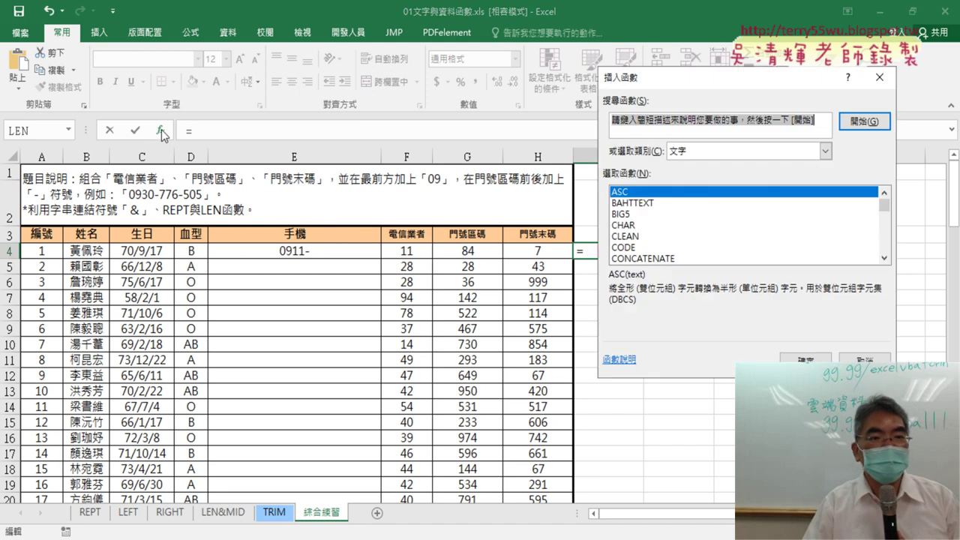
pyautogui.click(886, 238)
pyautogui.doubleClick(667, 247)
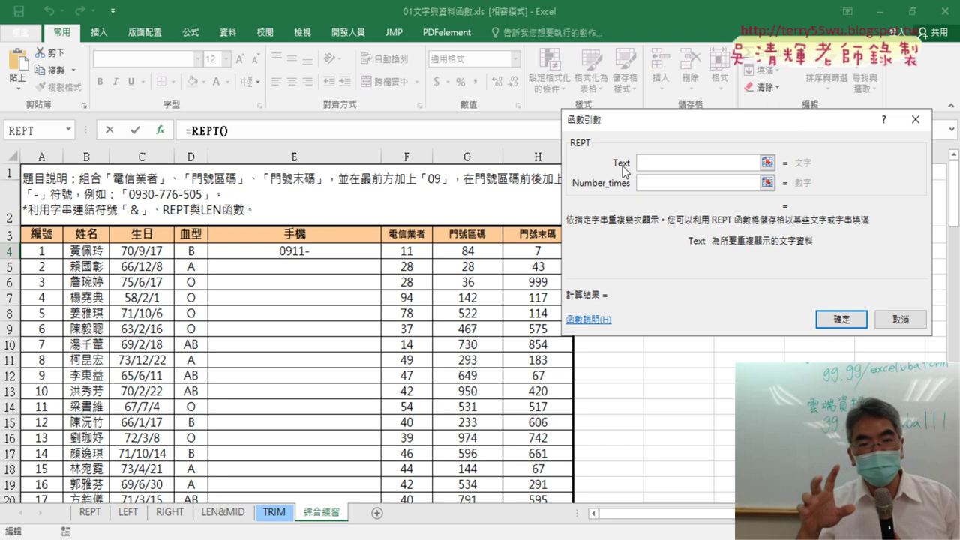
pyautogui.write('"0')
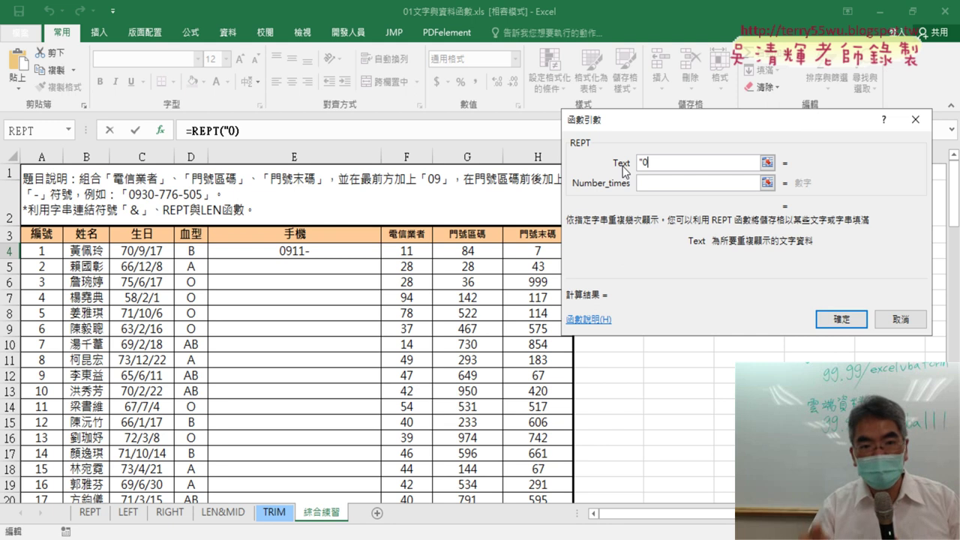
pyautogui.write('"')
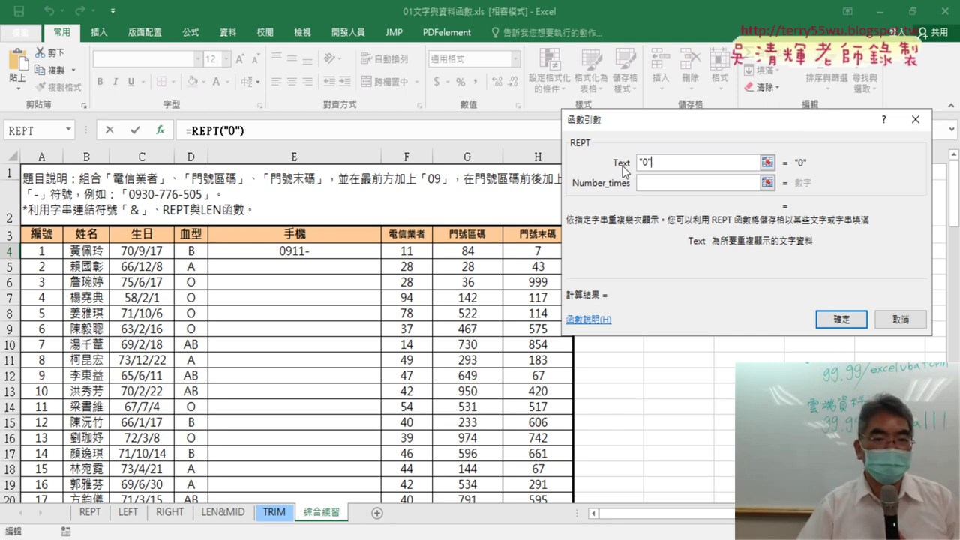
# Step: Use 3-LEN(G4) as REPT's Number_times and fill right so I4 shows 0 and J4 shows 00
pyautogui.click(647, 181)
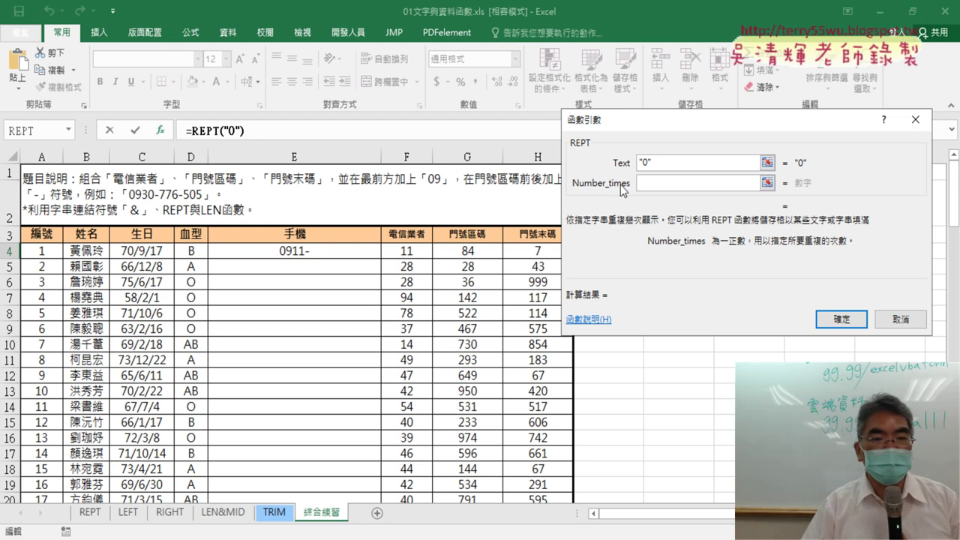
pyautogui.click(646, 182)
pyautogui.rightClick(646, 183)
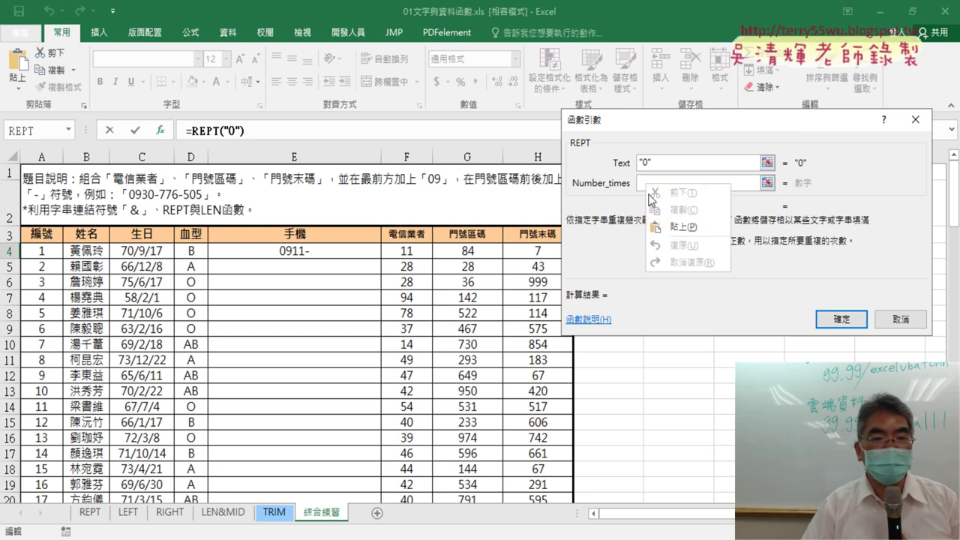
pyautogui.click(678, 224)
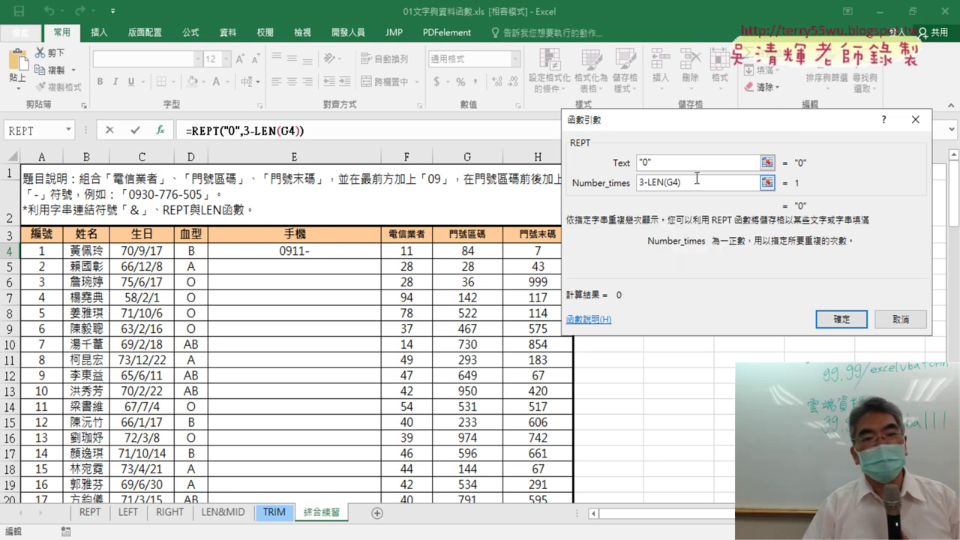
pyautogui.moveTo(754, 183); pyautogui.dragTo(592, 187)
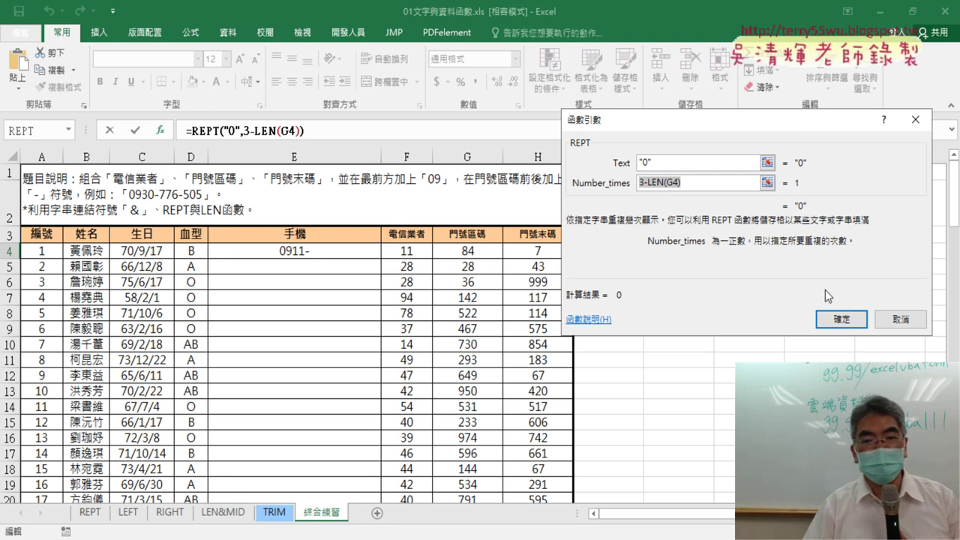
pyautogui.click(840, 319)
pyautogui.moveTo(647, 255); pyautogui.dragTo(705, 255)
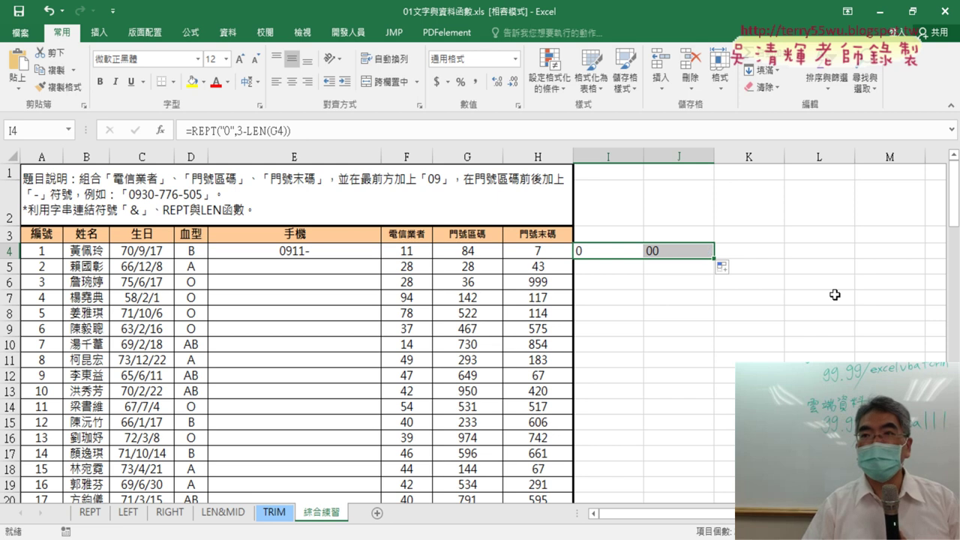
pyautogui.click(597, 253)
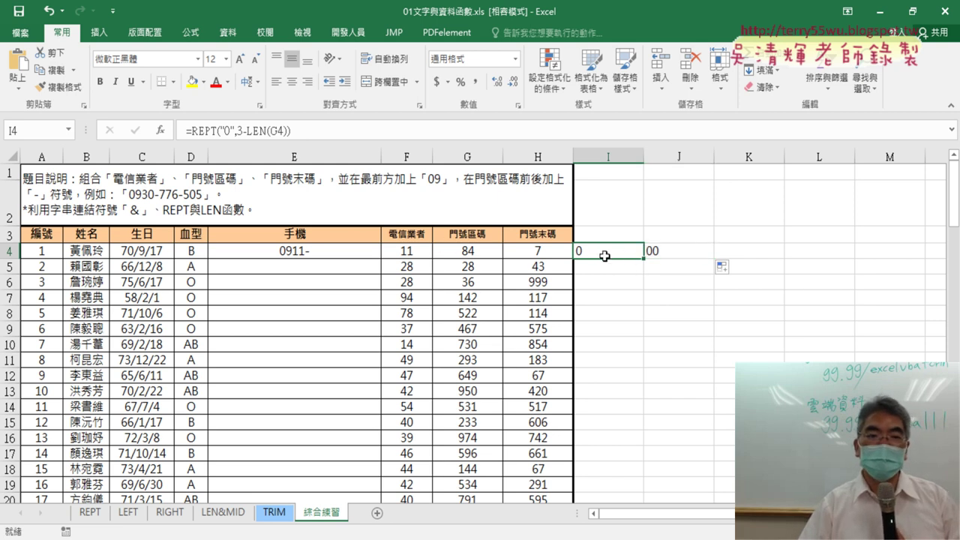
# Step: Append &G4 to I4's REPT formula to show 084, then fill into J4 for 007
pyautogui.click(358, 129)
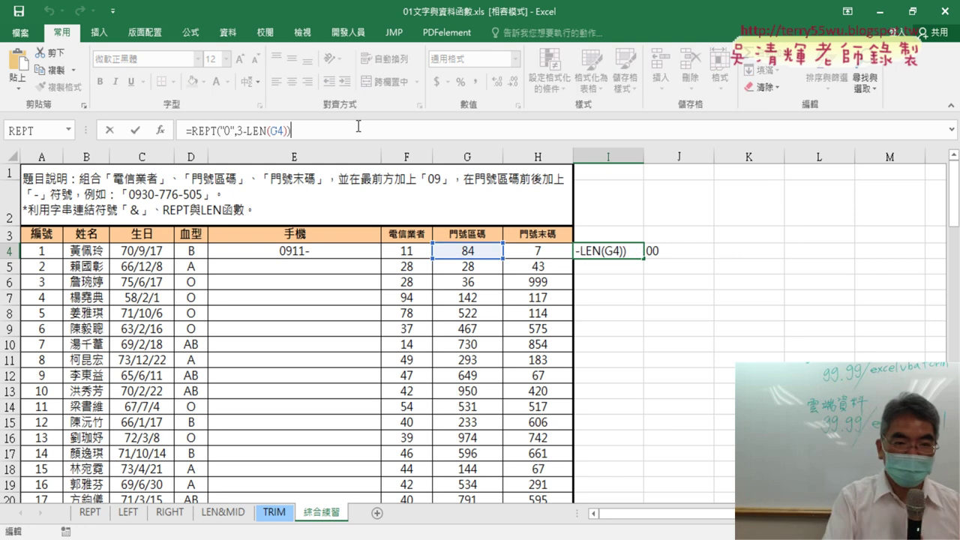
pyautogui.write('&')
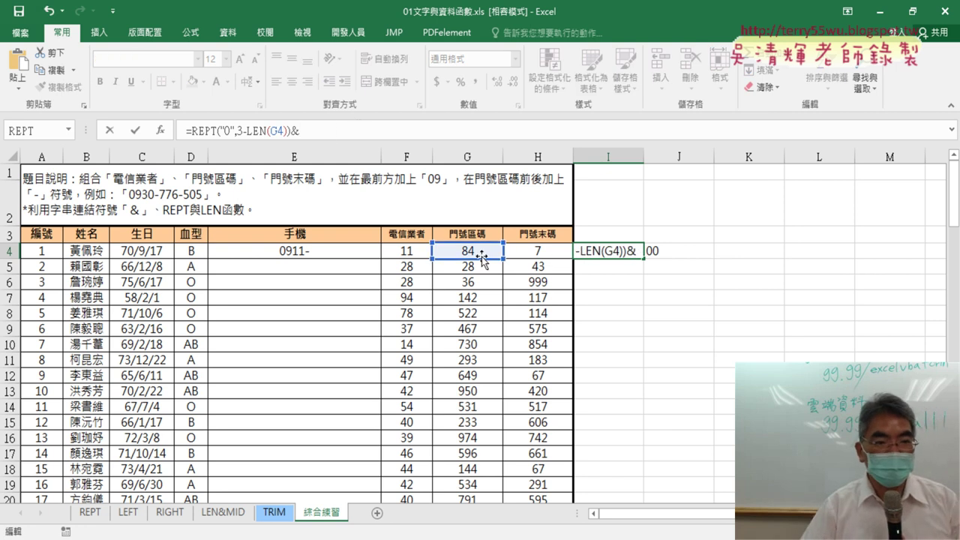
pyautogui.click(482, 258)
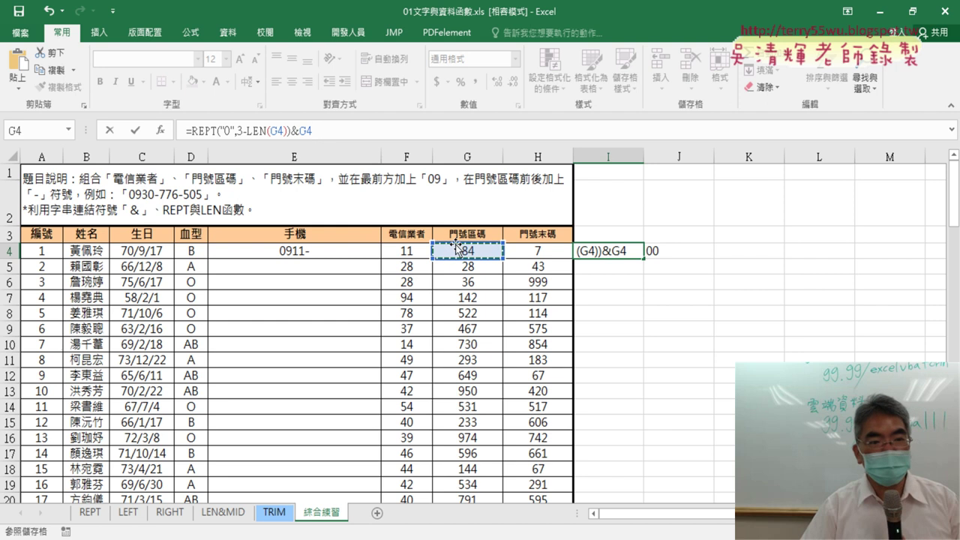
pyautogui.click(136, 130)
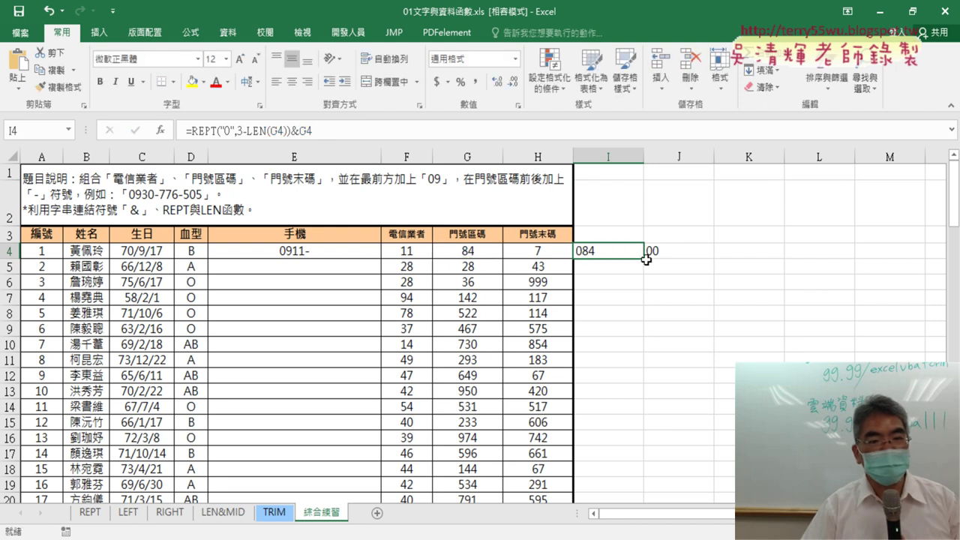
pyautogui.moveTo(645, 259); pyautogui.dragTo(697, 253)
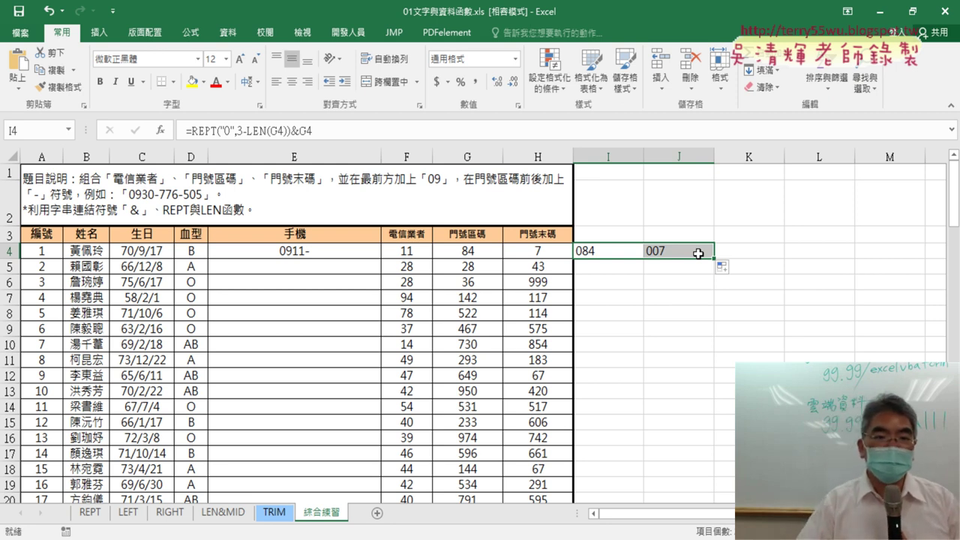
pyautogui.click(606, 252)
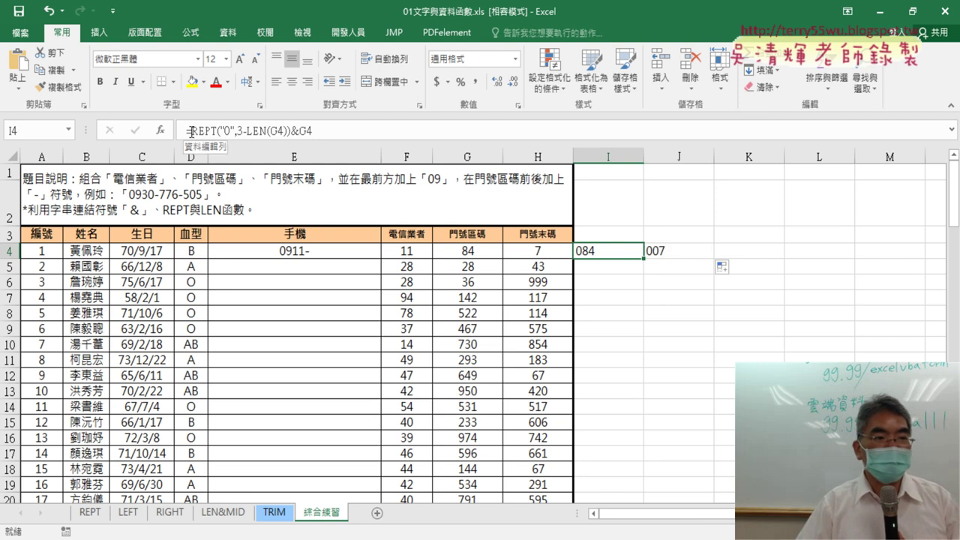
pyautogui.moveTo(187, 131); pyautogui.dragTo(340, 133)
pyautogui.rightClick(339, 133)
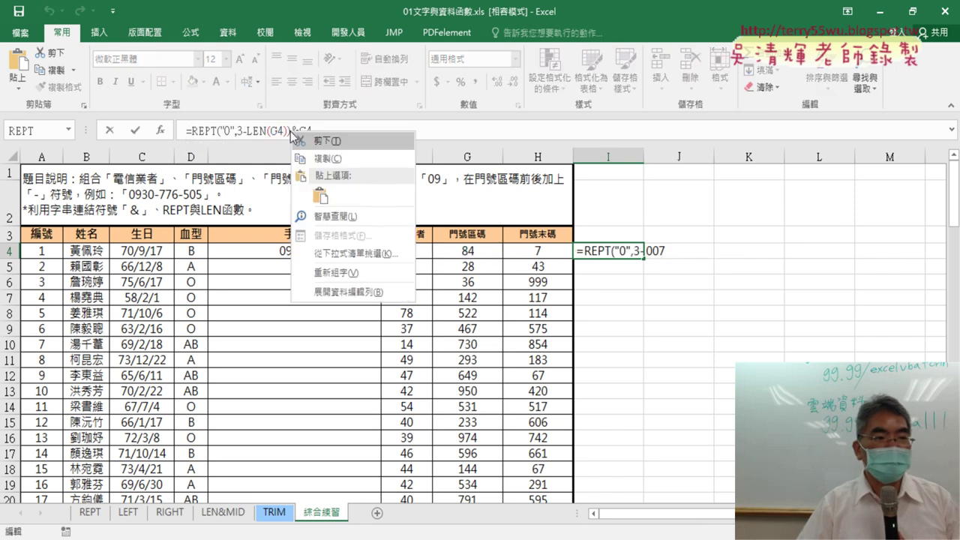
pyautogui.click(339, 159)
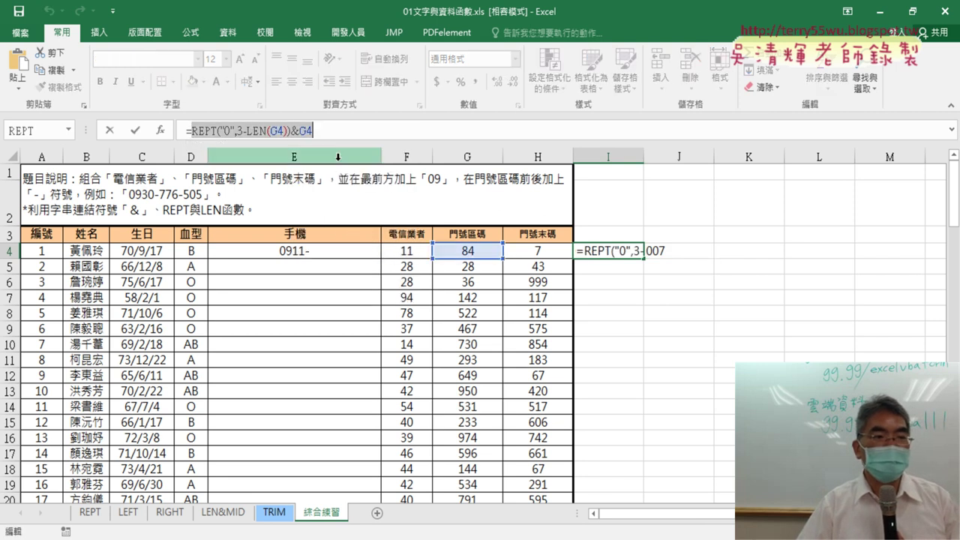
pyautogui.click(111, 132)
pyautogui.click(287, 253)
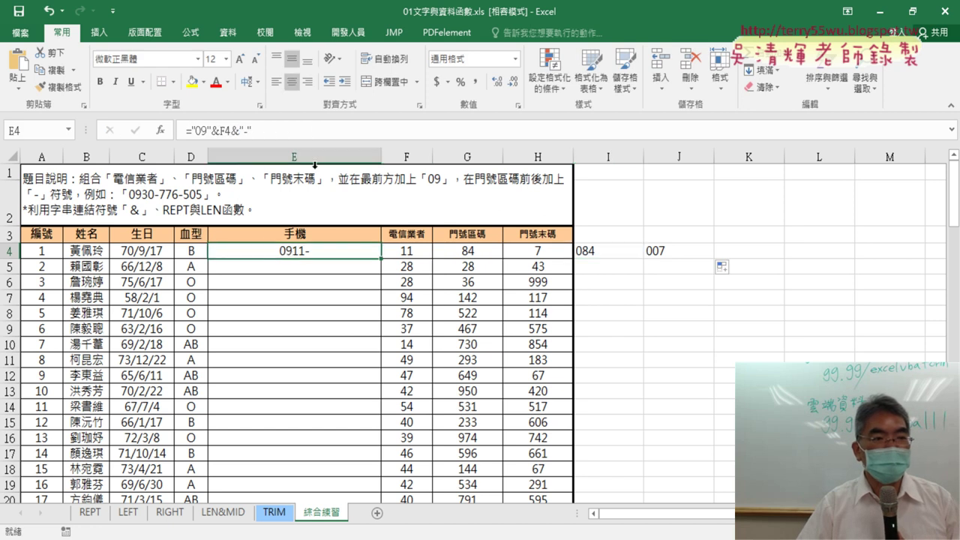
pyautogui.click(267, 132)
pyautogui.write('&')
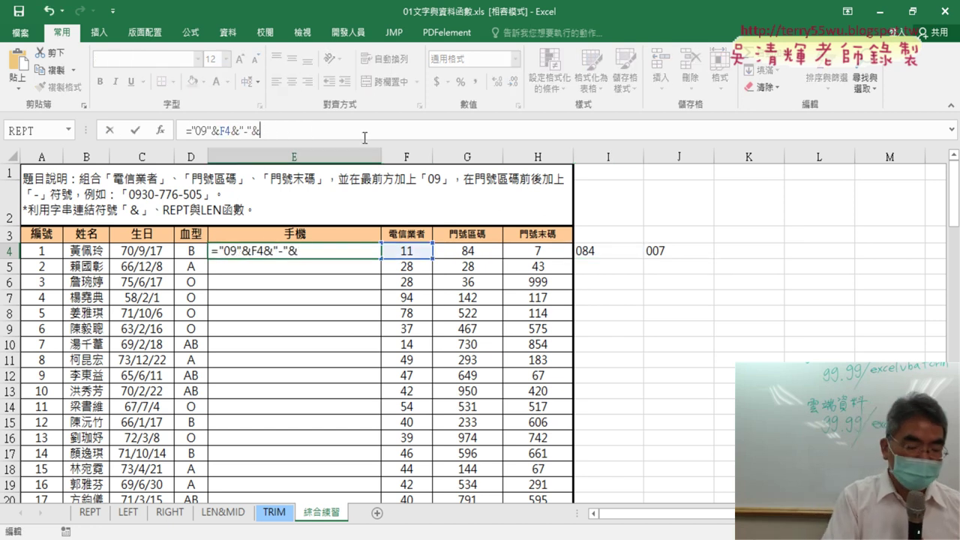
pyautogui.hotkey('ctrl', 'v')
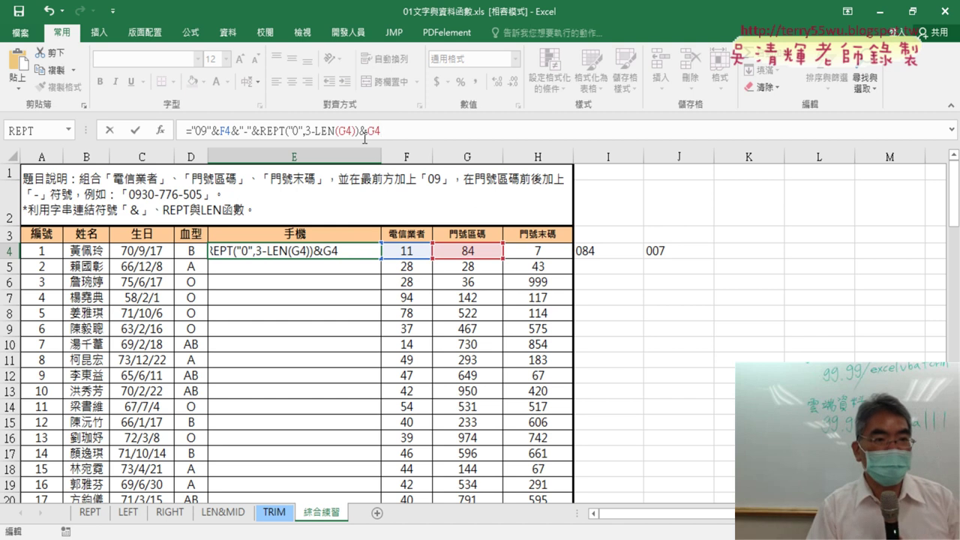
pyautogui.click(137, 131)
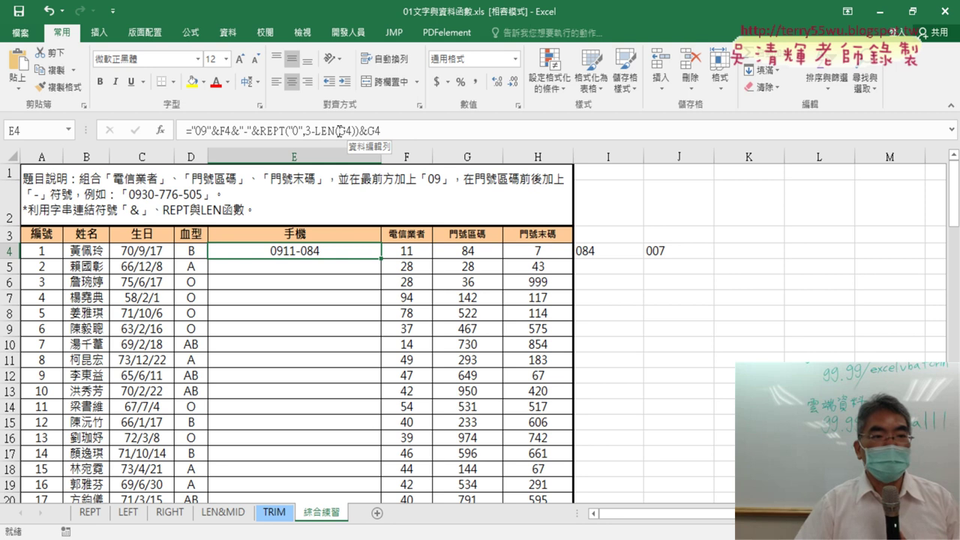
pyautogui.moveTo(395, 132); pyautogui.dragTo(256, 132)
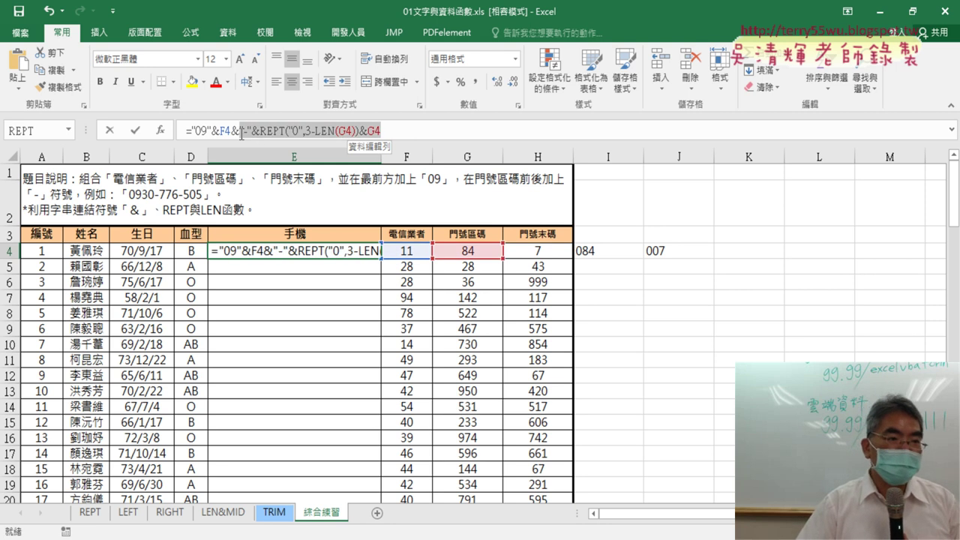
pyautogui.moveTo(240, 133); pyautogui.dragTo(241, 133)
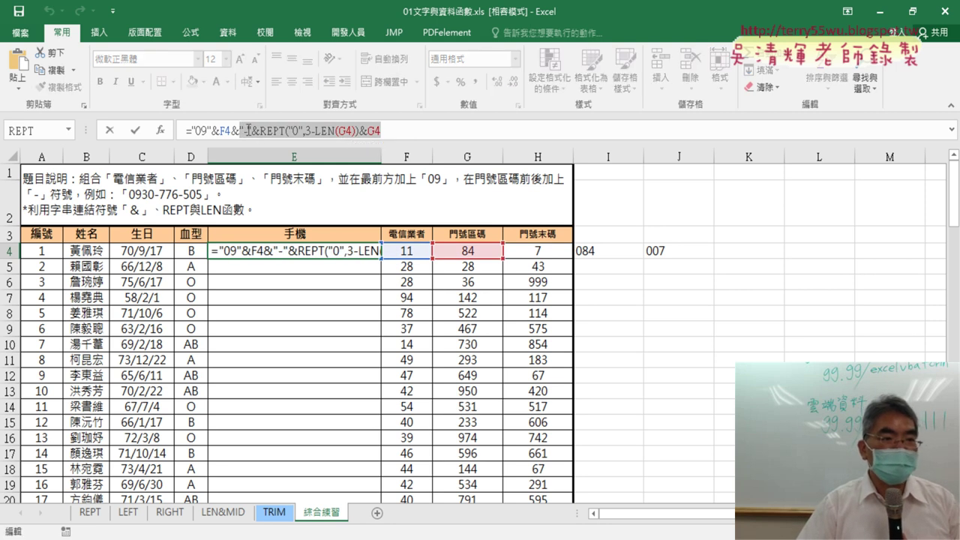
pyautogui.moveTo(234, 130); pyautogui.dragTo(414, 131)
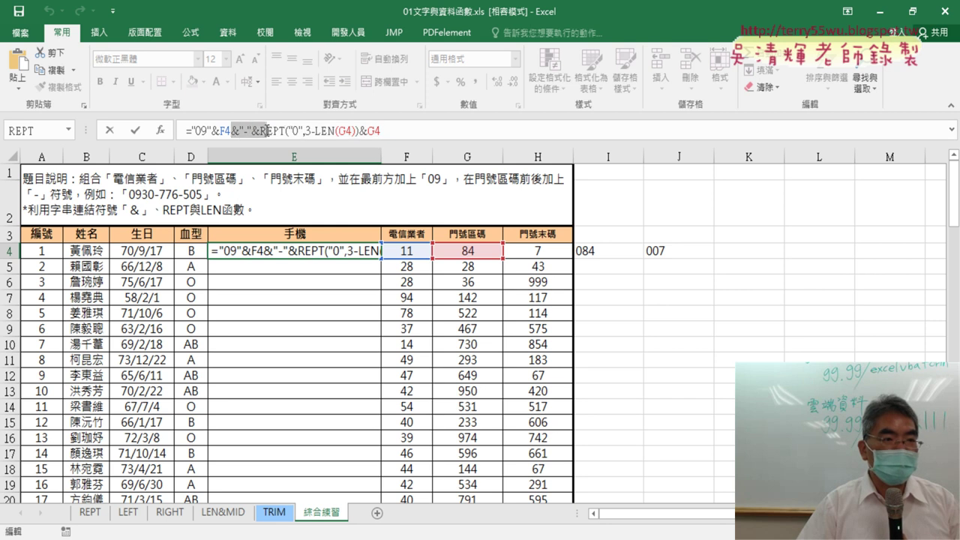
pyautogui.rightClick(300, 135)
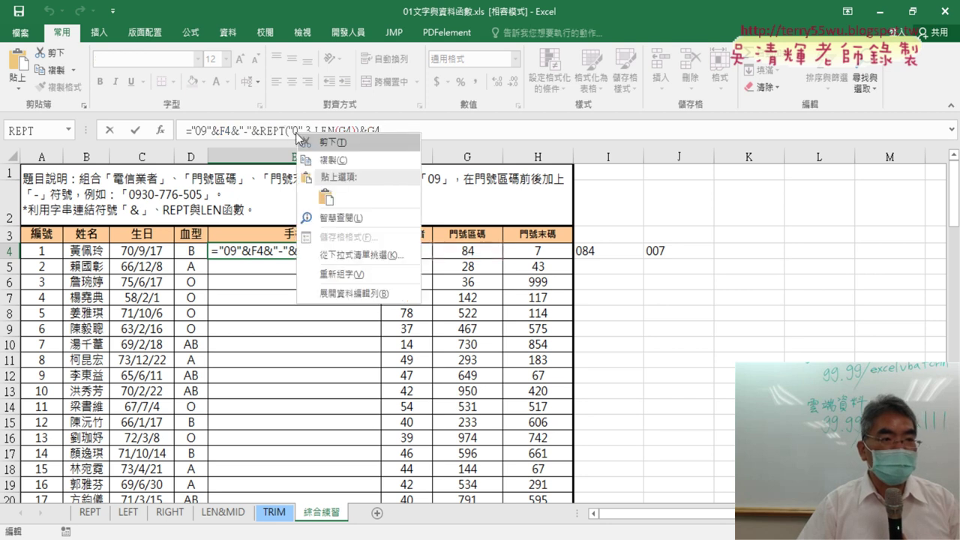
pyautogui.click(324, 159)
pyautogui.click(410, 132)
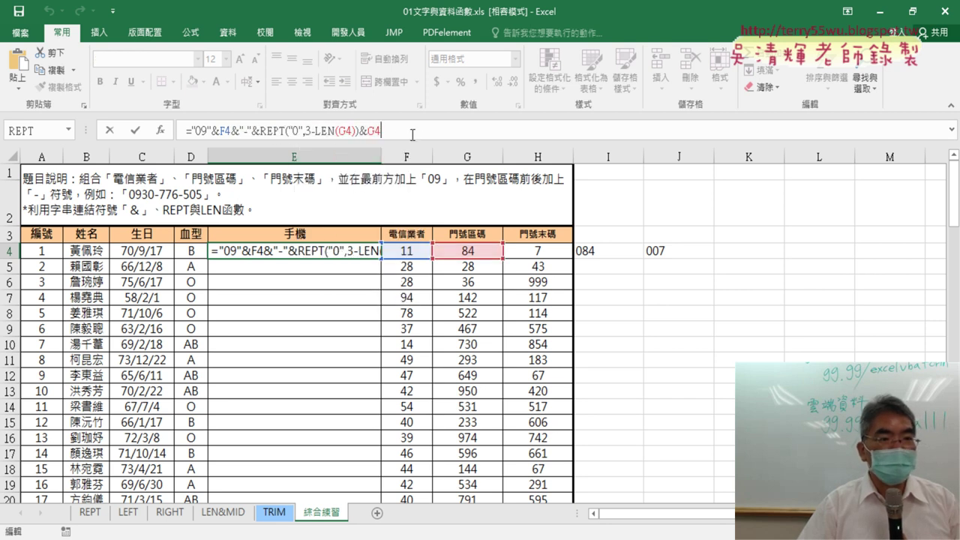
pyautogui.rightClick(411, 133)
pyautogui.click(444, 176)
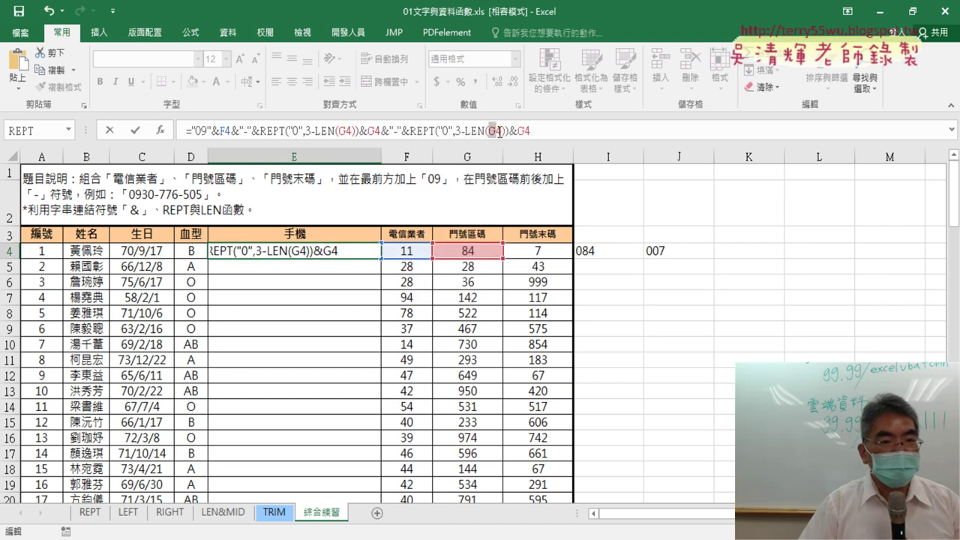
pyautogui.click(536, 252)
pyautogui.doubleClick(546, 131)
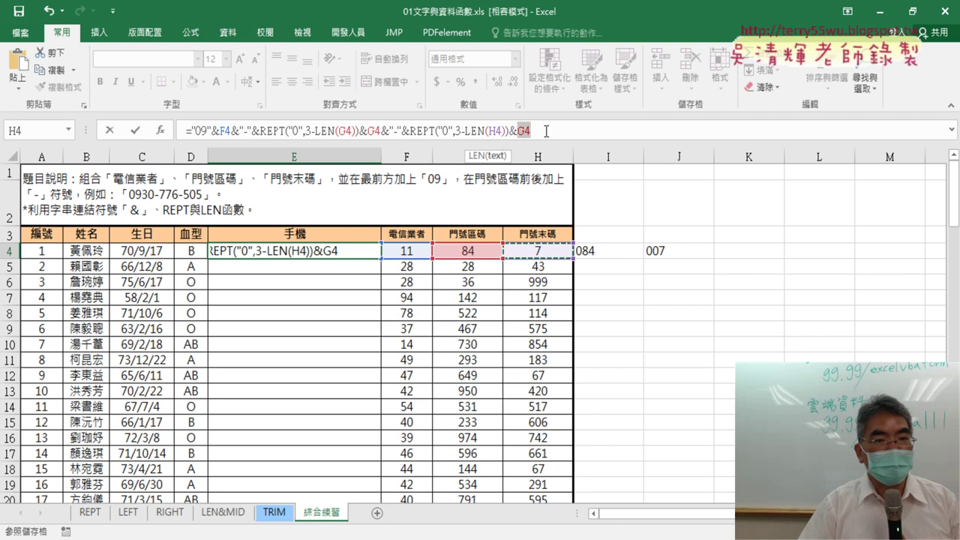
pyautogui.click(538, 255)
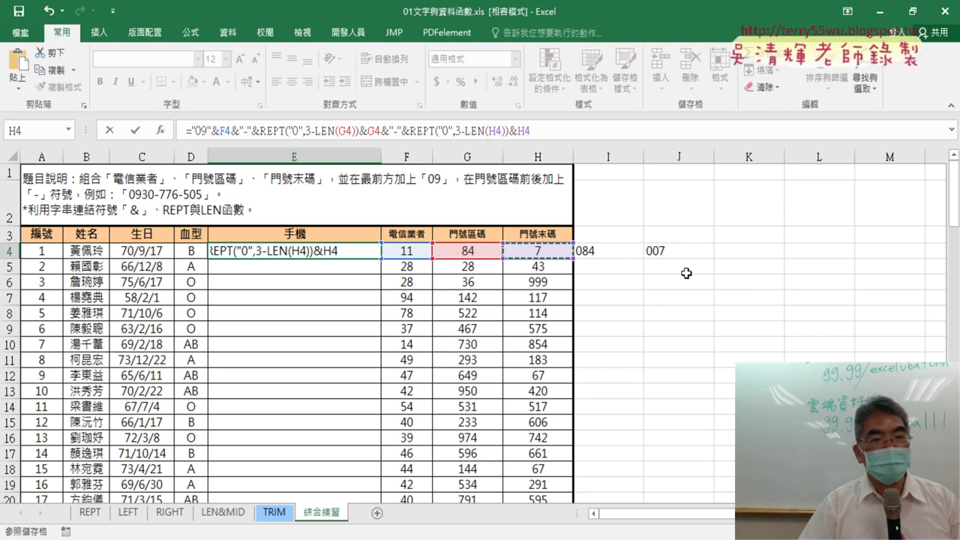
pyautogui.click(135, 130)
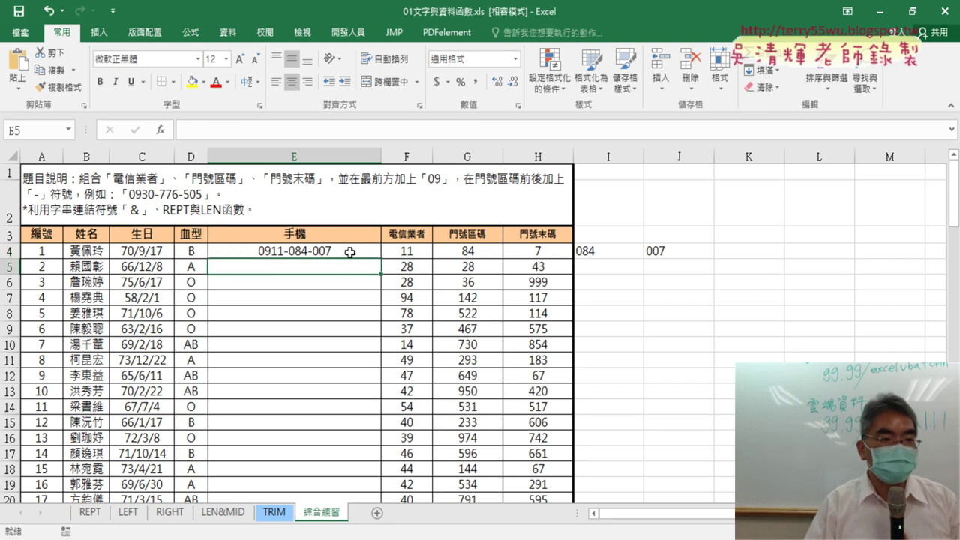
pyautogui.doubleClick(381, 258)
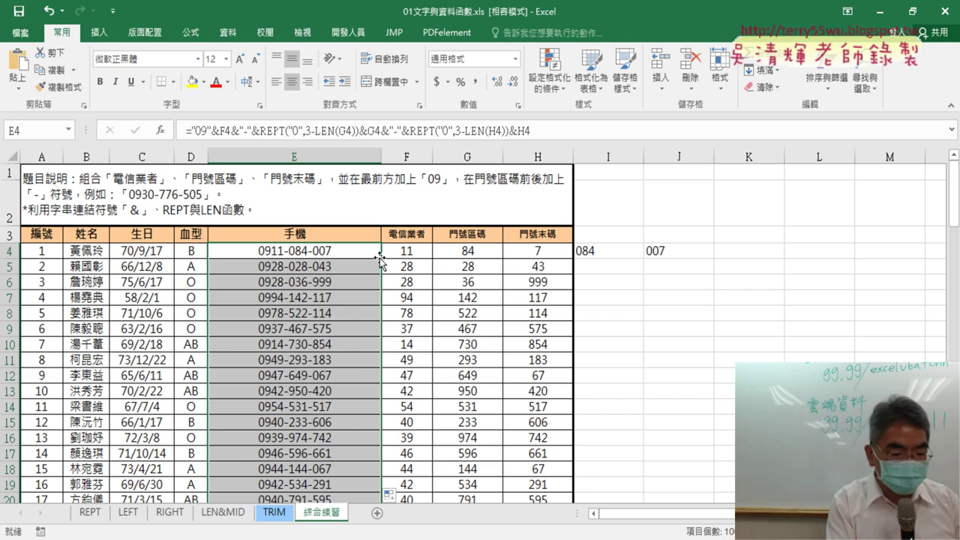
pyautogui.hotkey('ctrl', 'z')
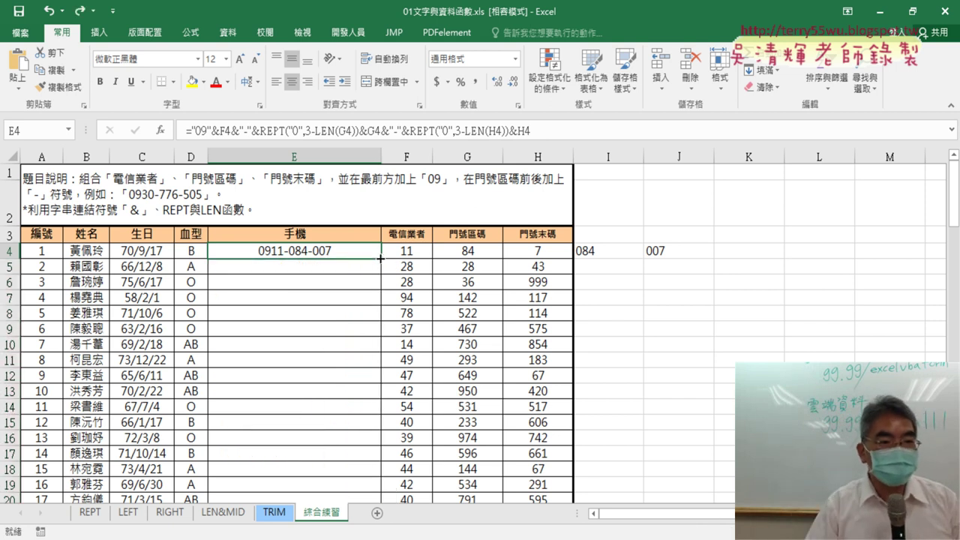
pyautogui.moveTo(381, 258); pyautogui.dragTo(385, 344)
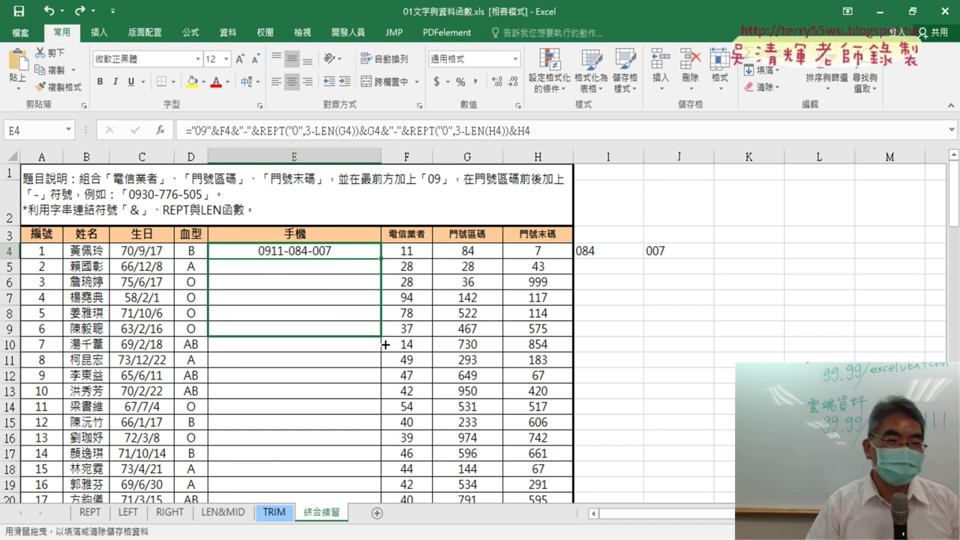
pyautogui.moveTo(385, 344); pyautogui.dragTo(383, 263)
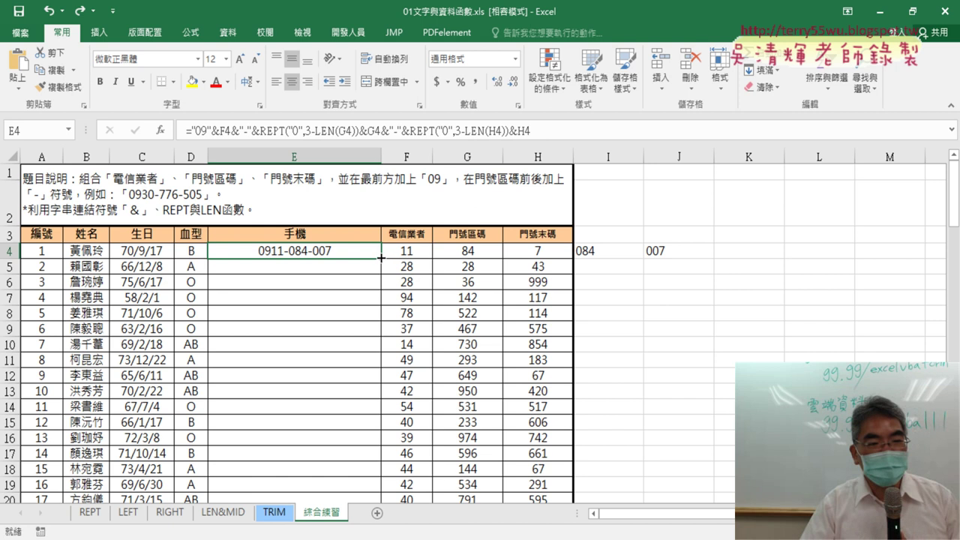
pyautogui.doubleClick(380, 258)
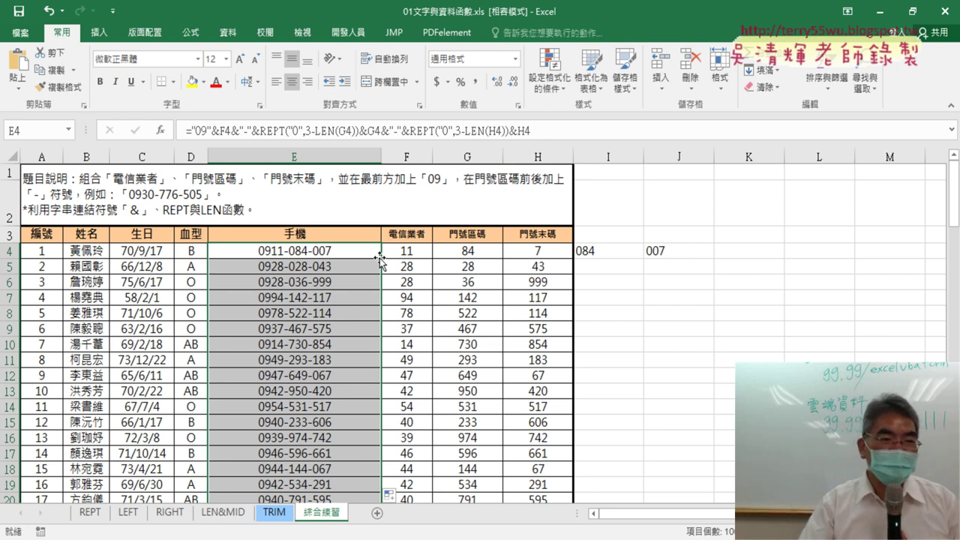
pyautogui.click(312, 253)
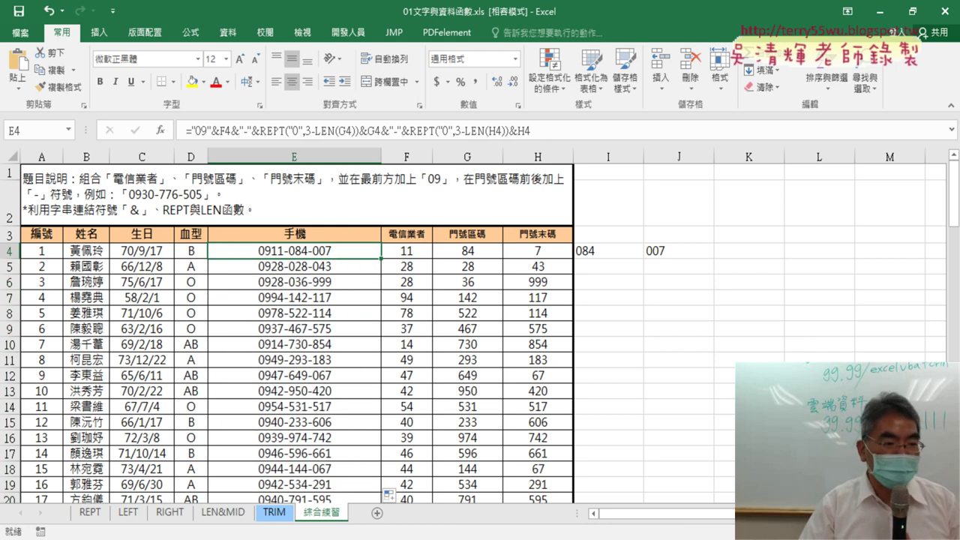
# Step: In Chrome, go to the 01_文字與資料函數程式碼 notes and scroll to 4.綜合練習 方法1's REPT, CONCAT and TEXT formulas
pyautogui.moveTo(225, 531)
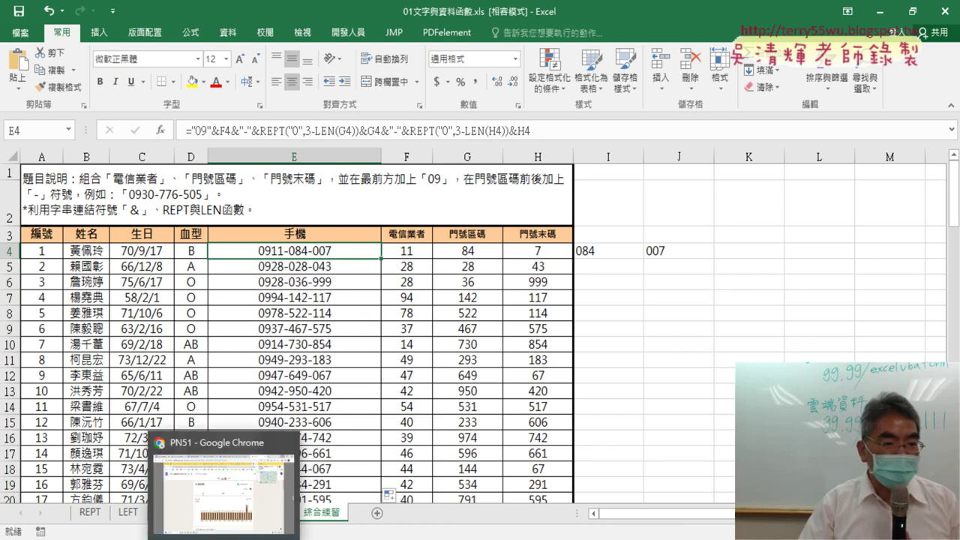
pyautogui.click(235, 506)
pyautogui.click(375, 13)
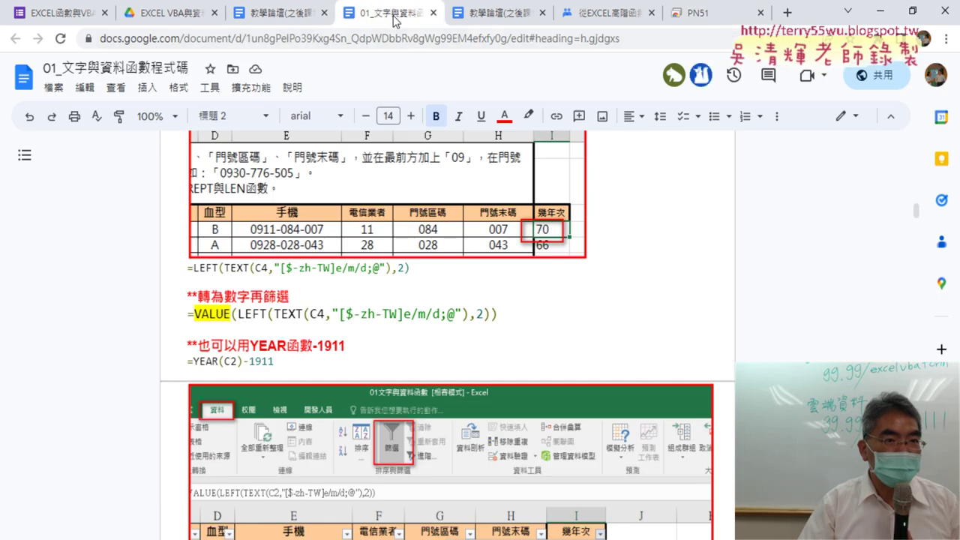
pyautogui.scroll(3, 713, 228)
pyautogui.scroll(5, 712, 225)
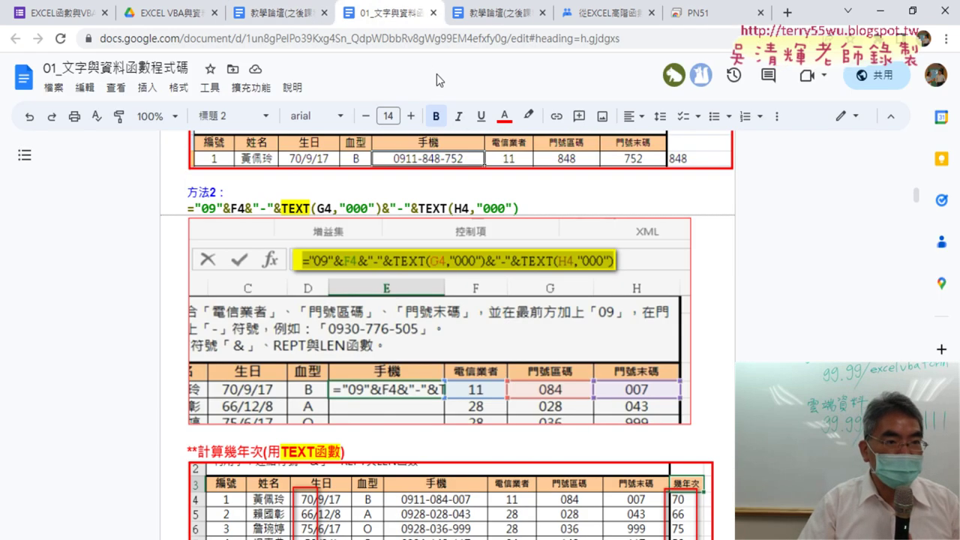
pyautogui.scroll(2, 825, 217)
pyautogui.scroll(2, 750, 216)
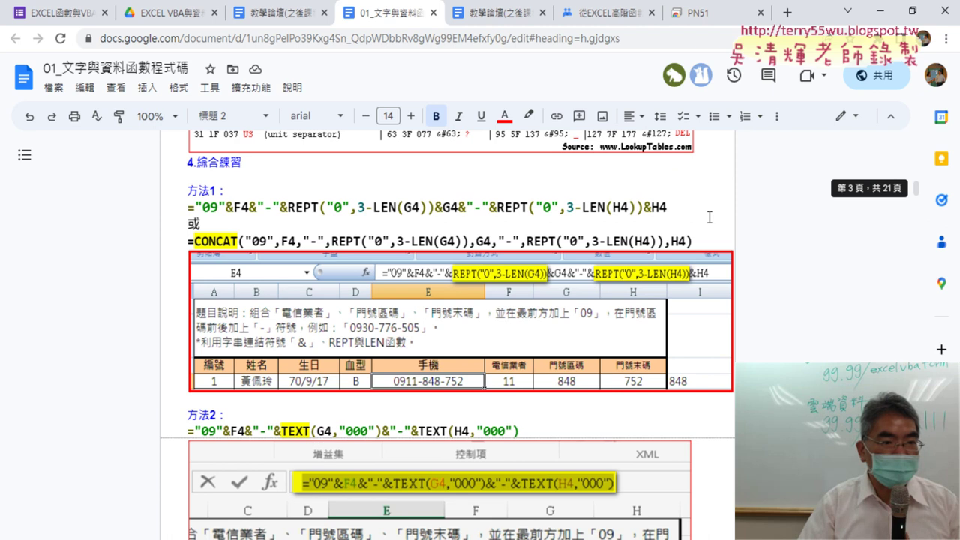
pyautogui.scroll(1, 707, 217)
pyautogui.scroll(3, 709, 217)
pyautogui.scroll(5, 795, 198)
pyautogui.scroll(3, 880, 181)
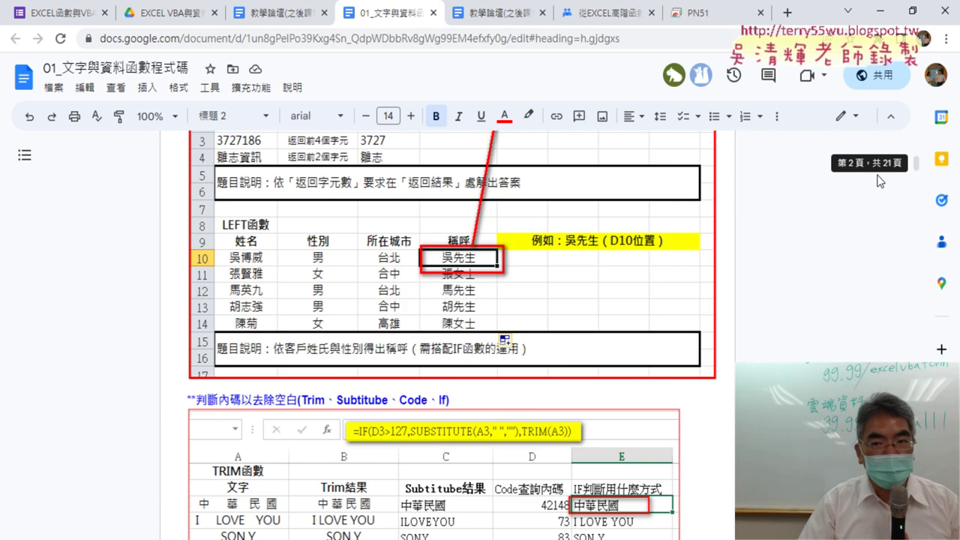
pyautogui.moveTo(915, 163)
pyautogui.mouseDown()
pyautogui.moveTo(925, 142)
pyautogui.moveTo(916, 192)
pyautogui.mouseUp()
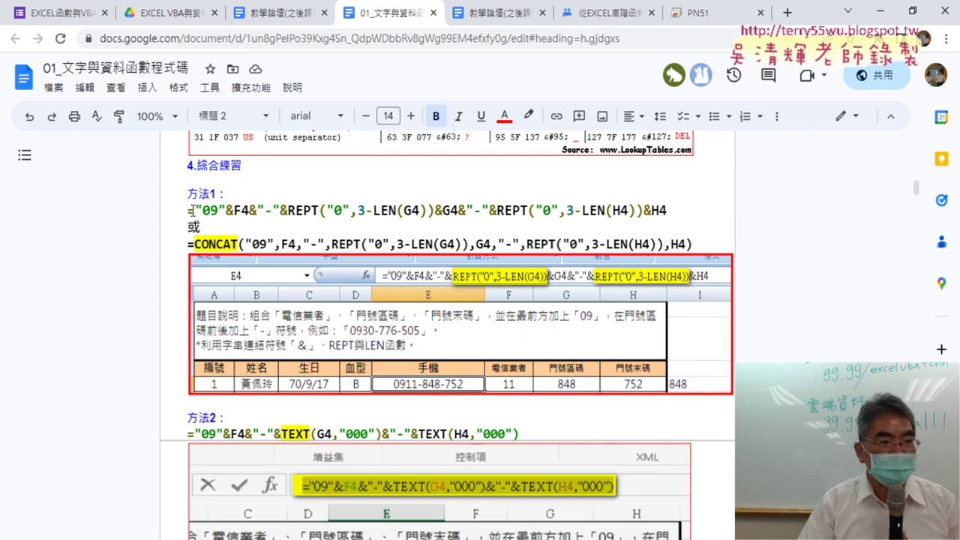
# Step: Select the first 方法1 formula line, underline its two & joins in red, and circle CONCAT's parenthesis
pyautogui.moveTo(194, 210); pyautogui.dragTo(667, 207)
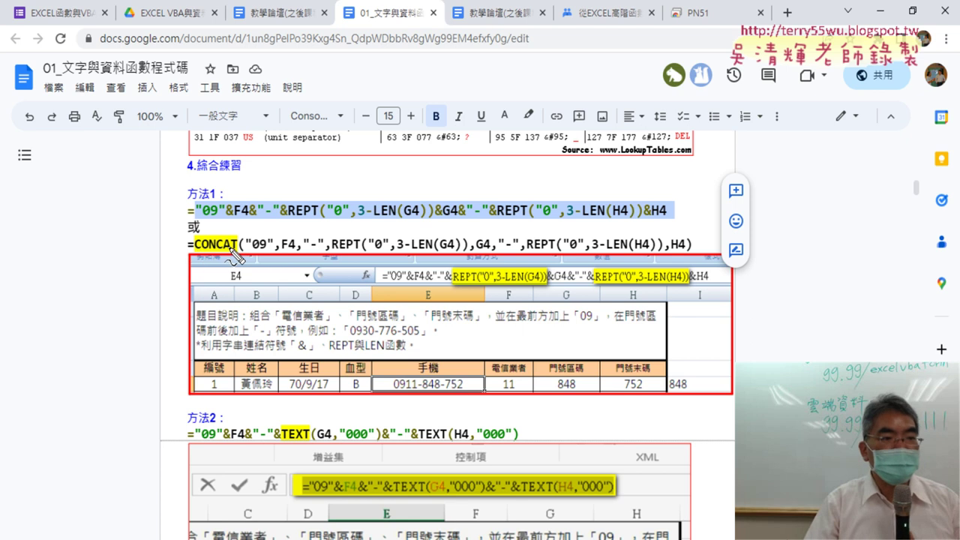
pyautogui.moveTo(223, 216); pyautogui.dragTo(257, 216)
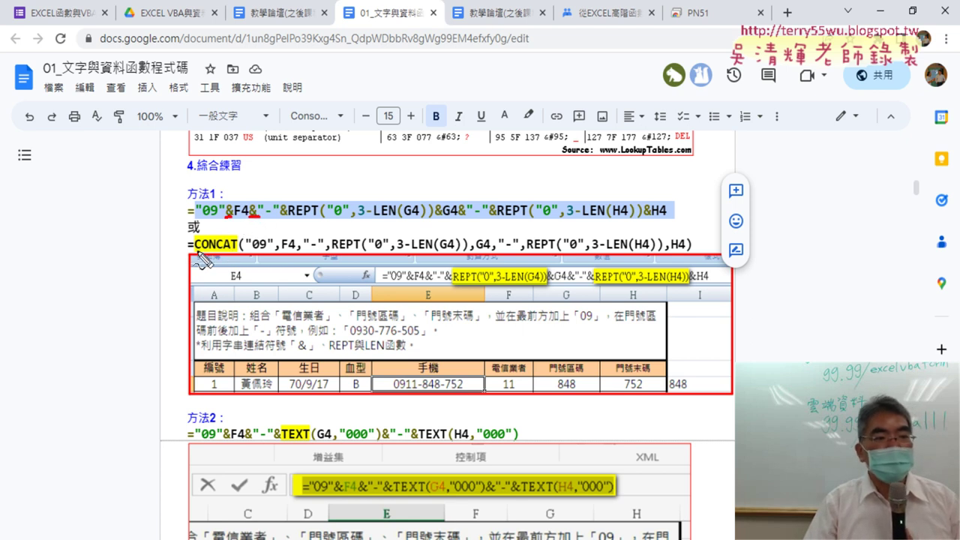
pyautogui.moveTo(243, 230)
pyautogui.mouseDown()
pyautogui.moveTo(239, 255)
pyautogui.moveTo(280, 251)
pyautogui.mouseUp()
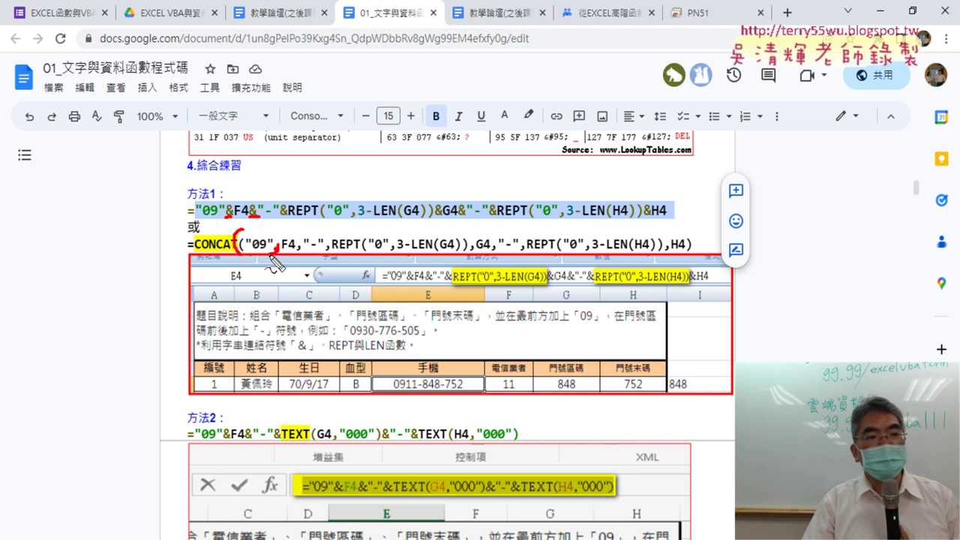